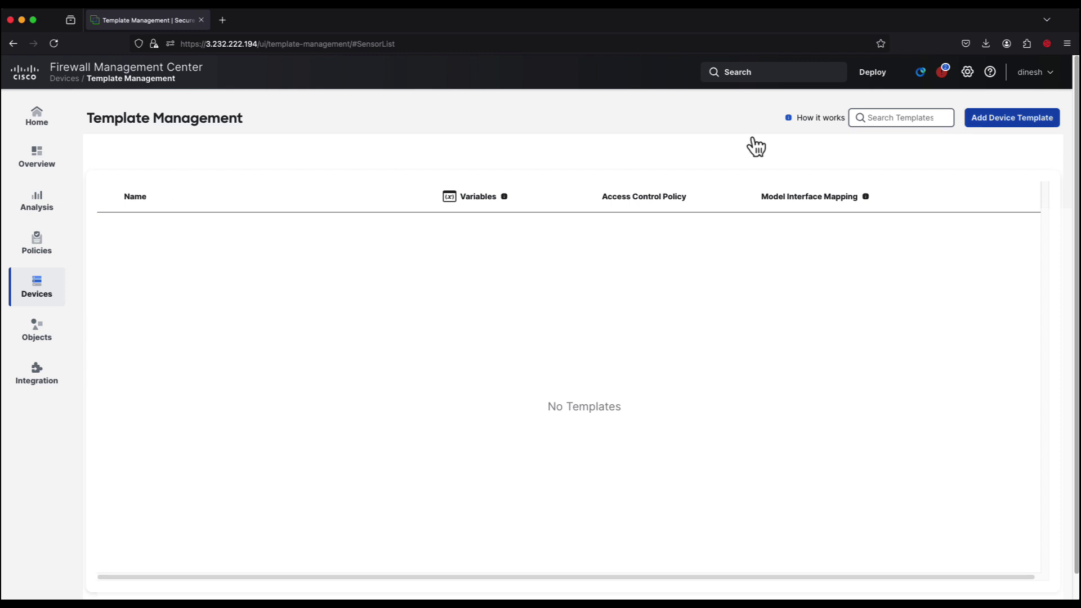
Step: Add a device template named US_BranchTemplate that uses the US_BranchACP access control policy
left_click(1007, 121)
type("US_BranchTemplate")
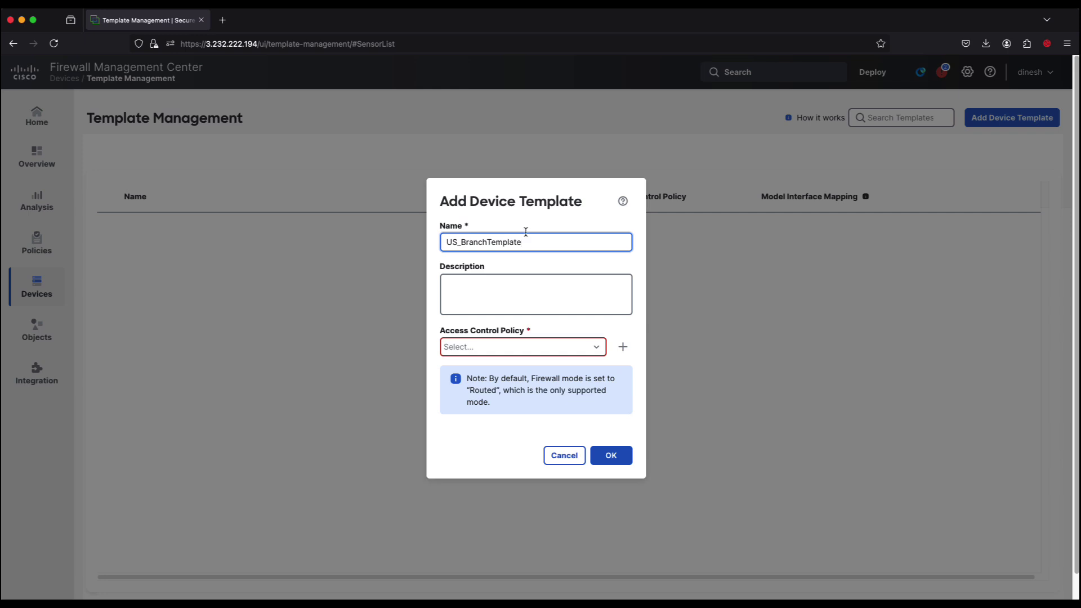
left_click(524, 347)
left_click(489, 396)
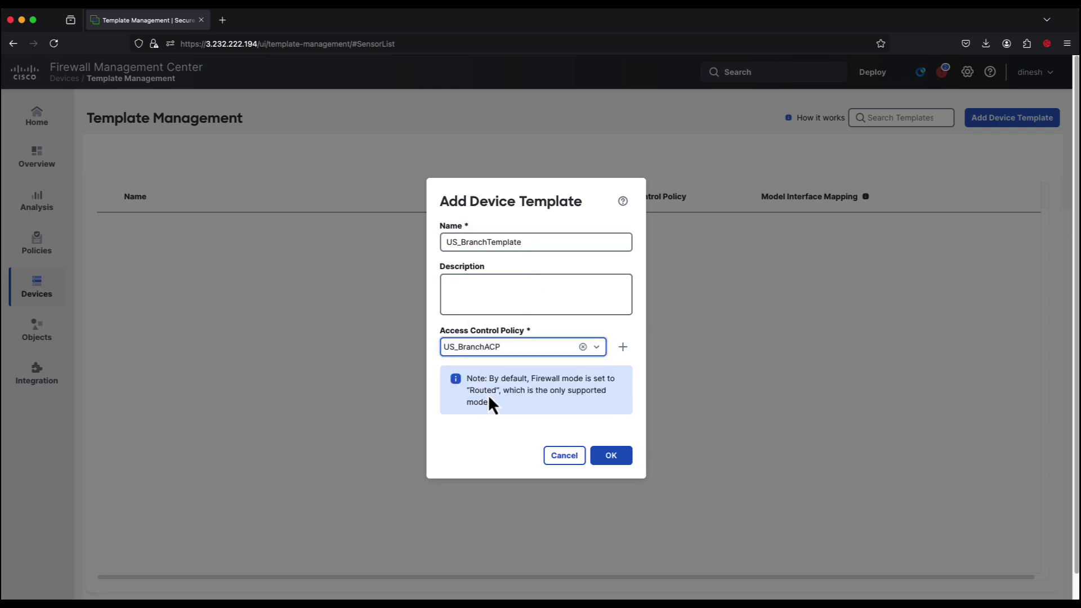
left_click(611, 455)
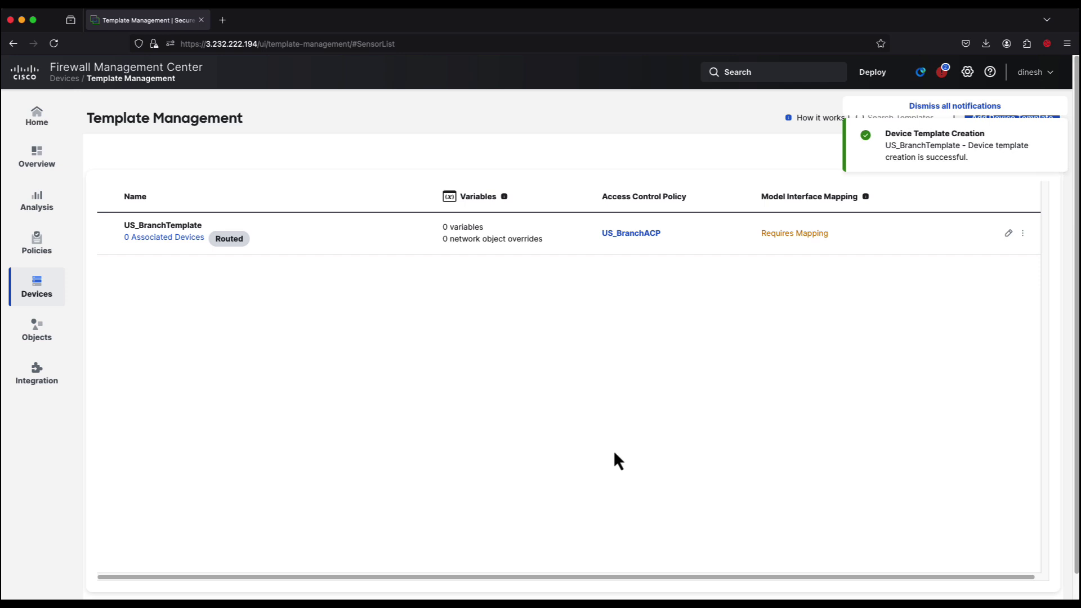
Step: Enable Manage device by Data Interface in US_BranchTemplate's Template Settings, then return to Interfaces
left_click(1009, 234)
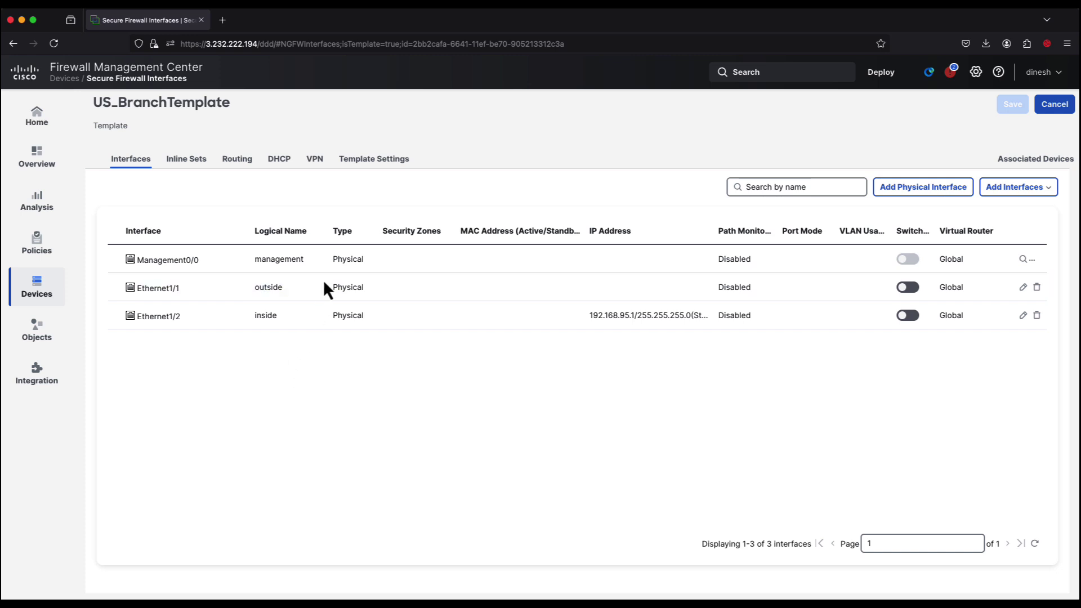
left_click(375, 162)
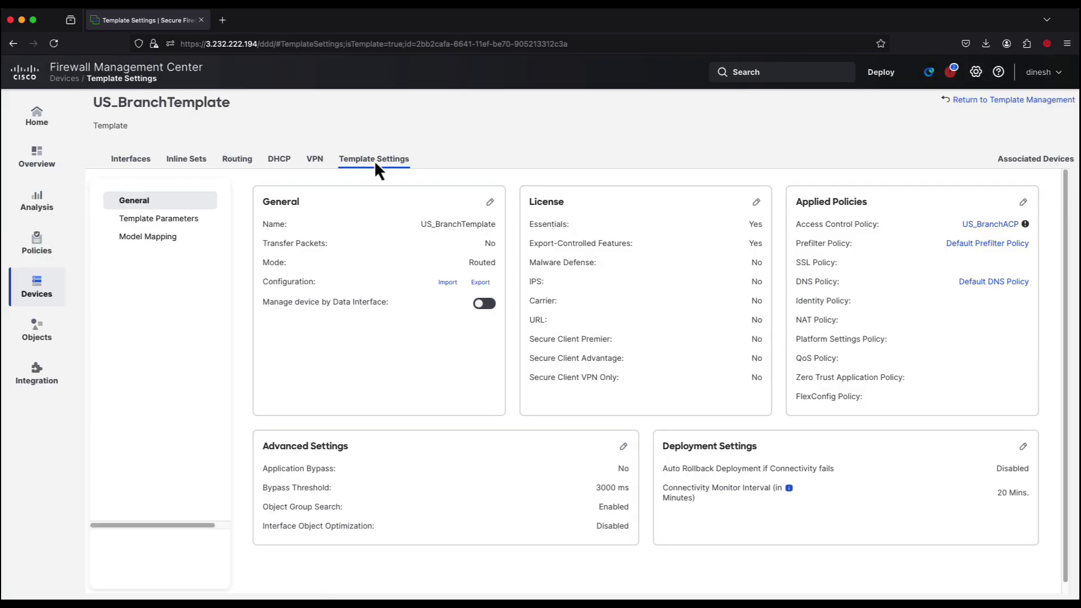
left_click(483, 305)
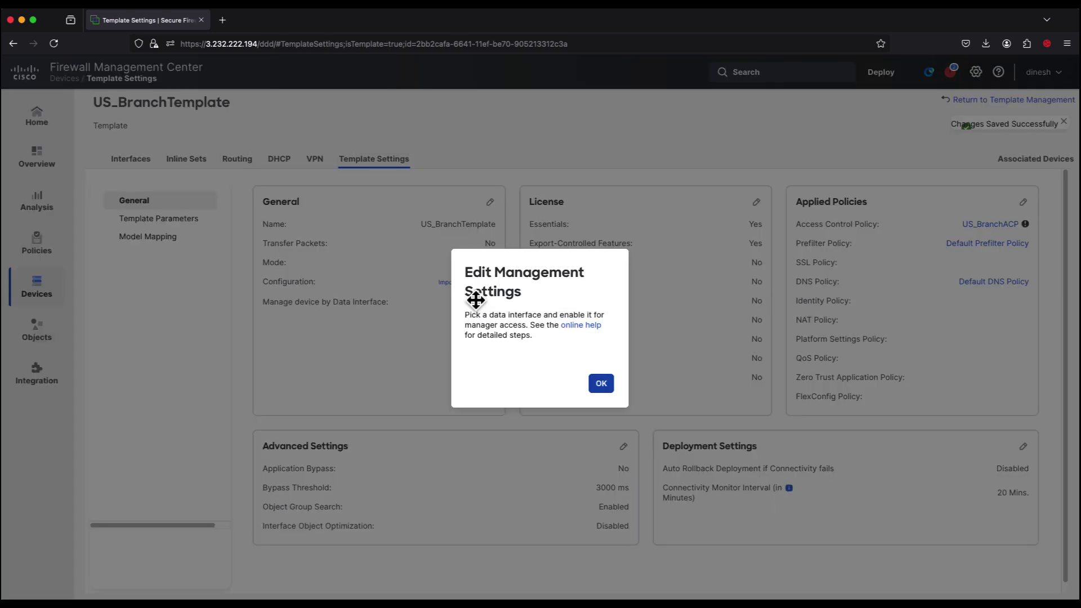
left_click(601, 384)
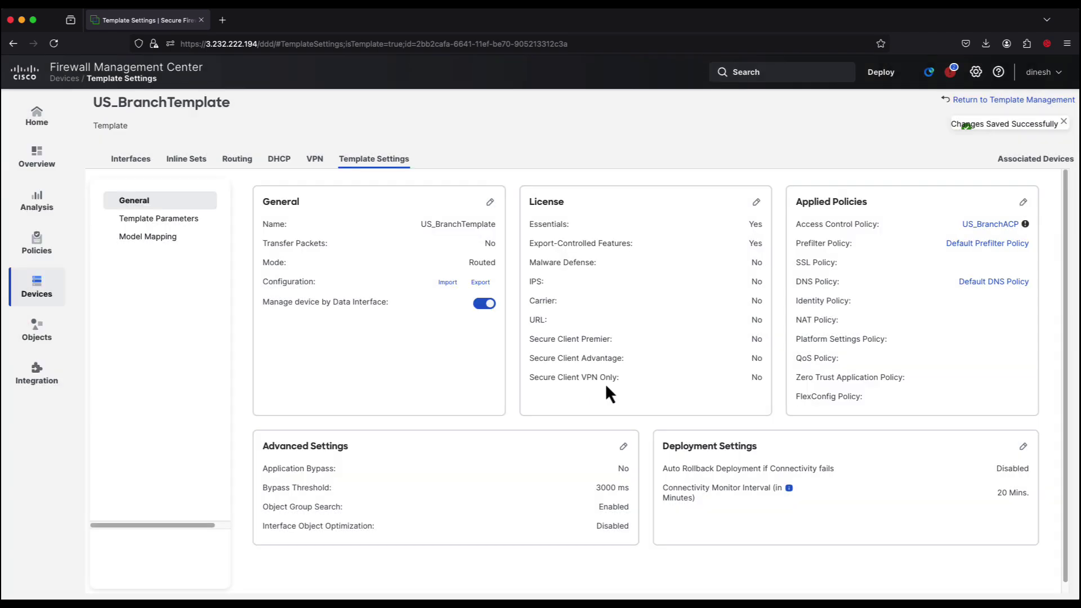
left_click(137, 162)
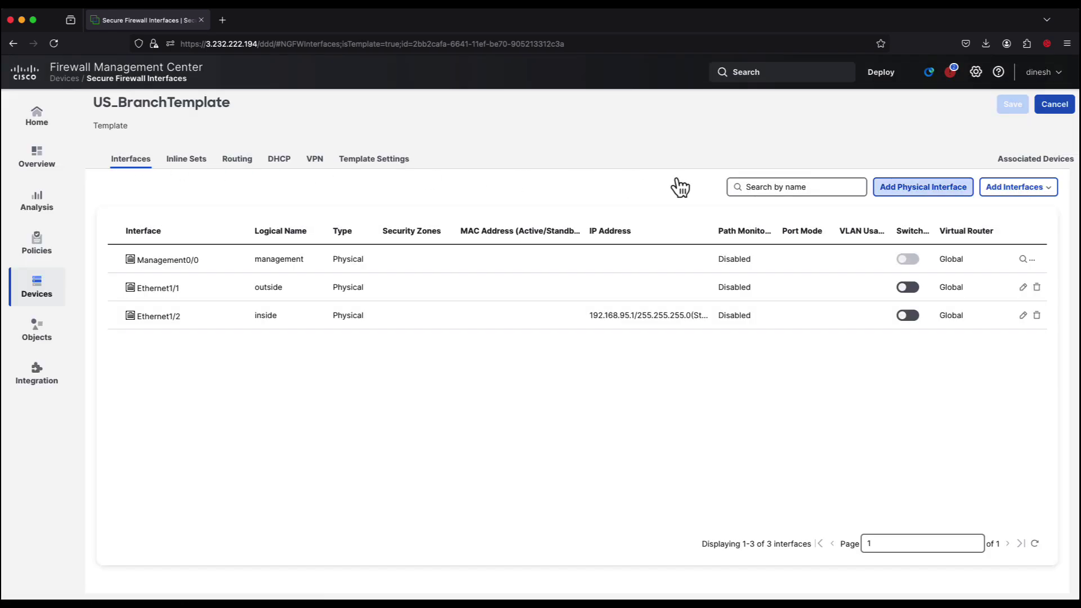
Step: Add physical interface Ethernet1/3 with port index 3
left_click(958, 189)
left_click(614, 320)
left_click(622, 374)
left_click(617, 379)
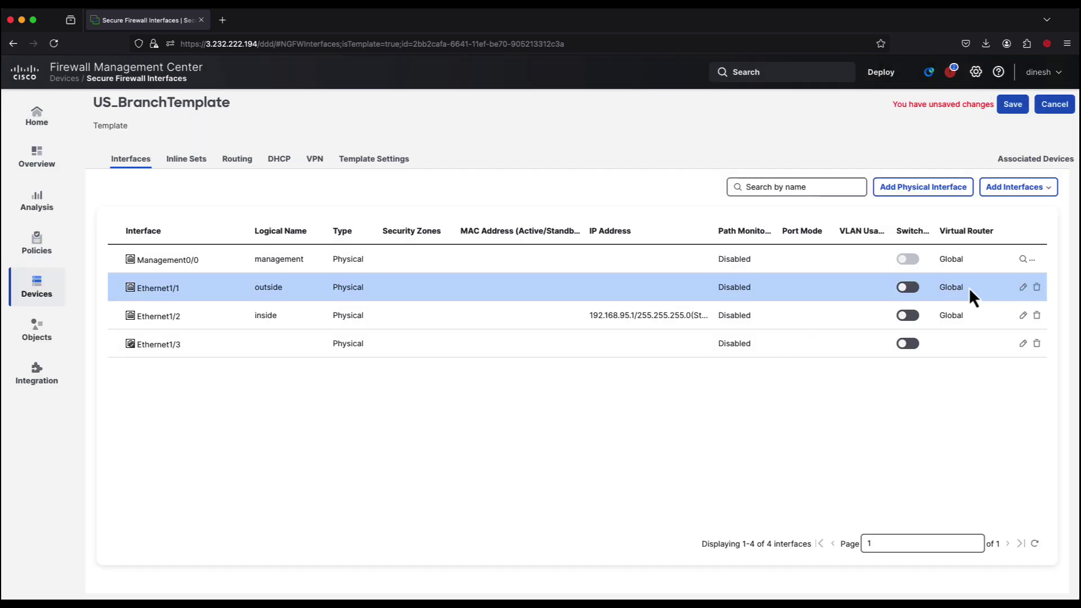
Step: Rename Ethernet1/1 to outside1 and assign it to the outside security zone
left_click(1023, 287)
left_click(354, 204)
type("1")
left_click(418, 350)
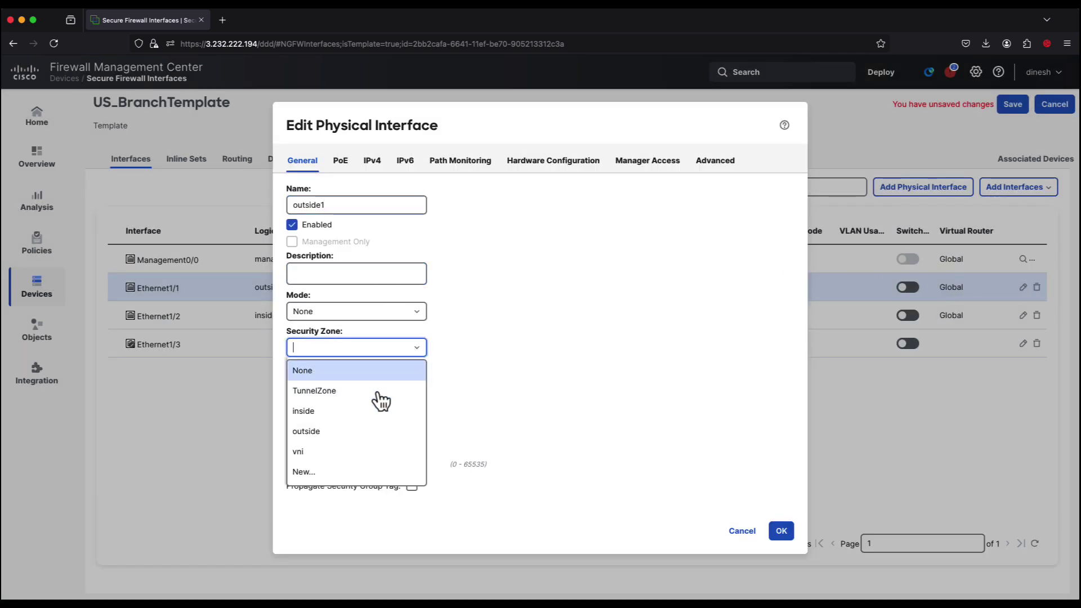
left_click(344, 431)
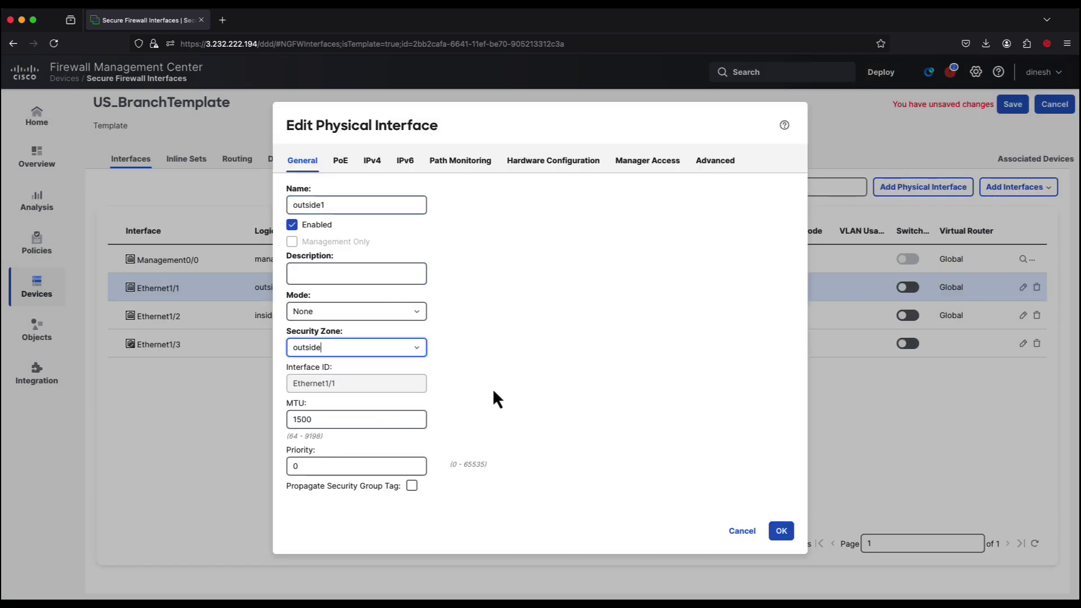
Step: Enable IP based path monitoring and manager access on Ethernet1/1 and save it
left_click(341, 162)
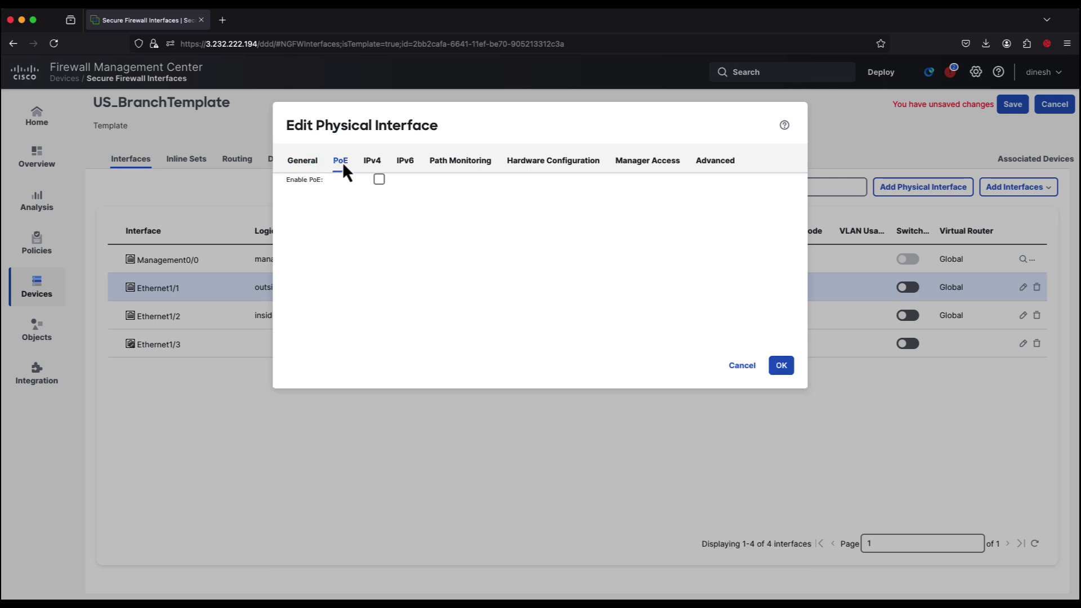
left_click(373, 163)
left_click(454, 167)
left_click(294, 186)
left_click(624, 168)
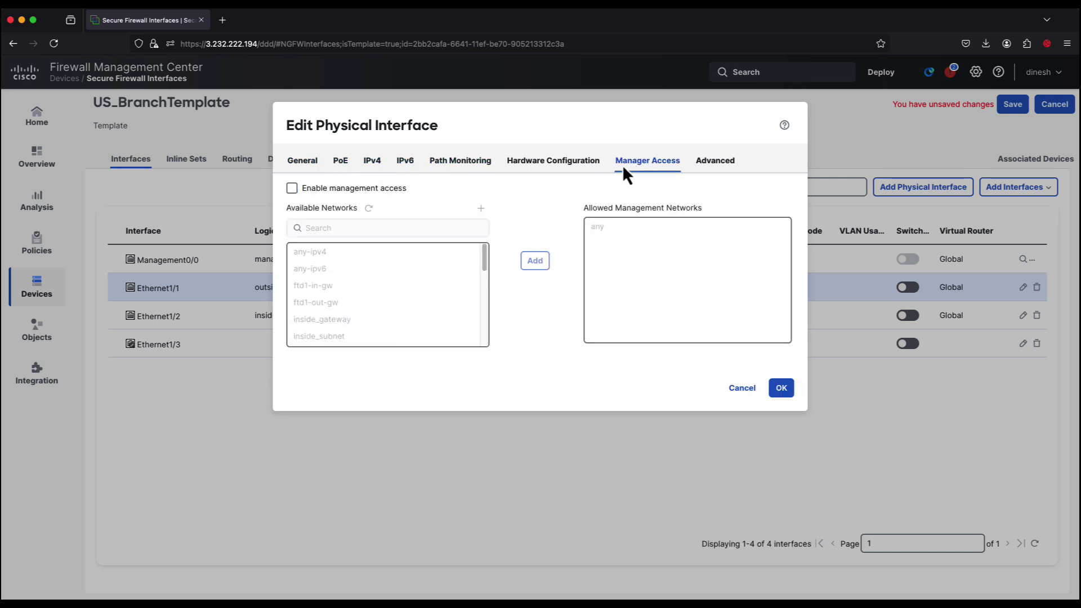
left_click(293, 188)
left_click(791, 391)
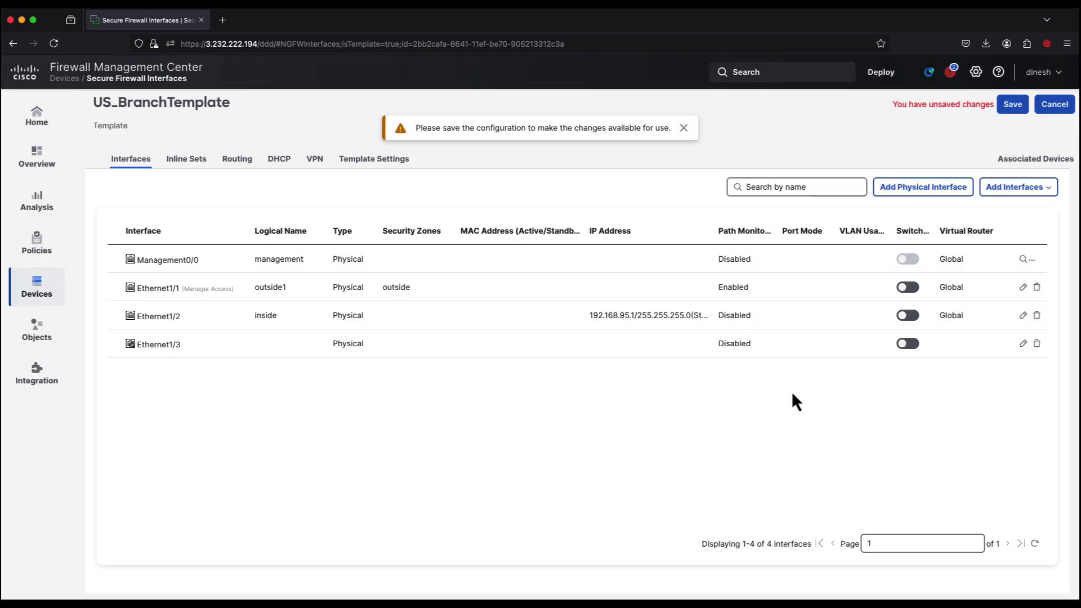
left_click(1023, 315)
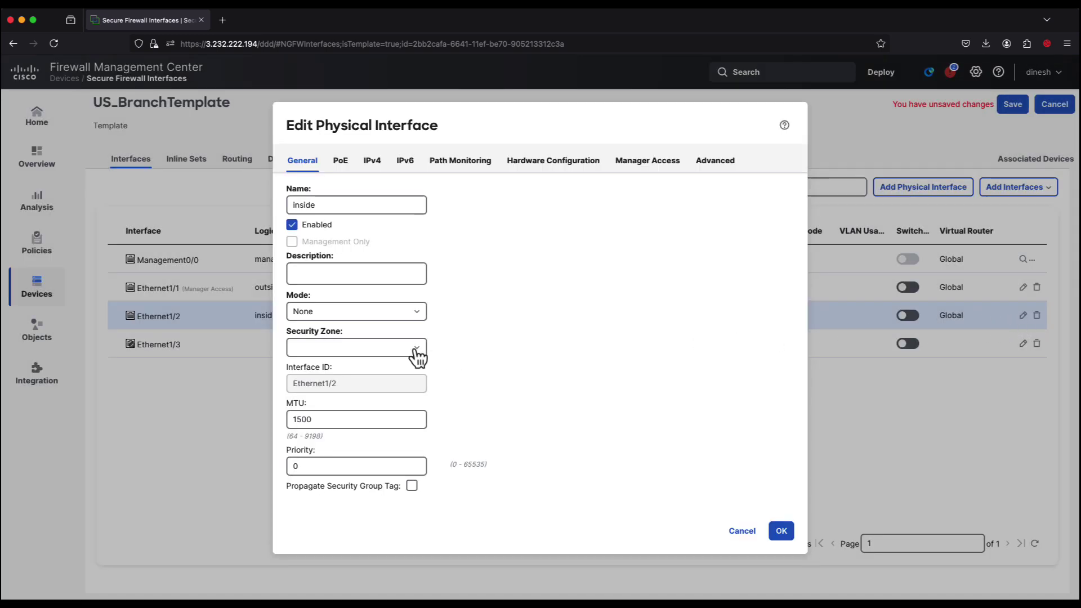
Step: Put Ethernet1/2 in the inside zone with its IPv4 address set to new variable inside_interface_ip
left_click(415, 349)
left_click(388, 411)
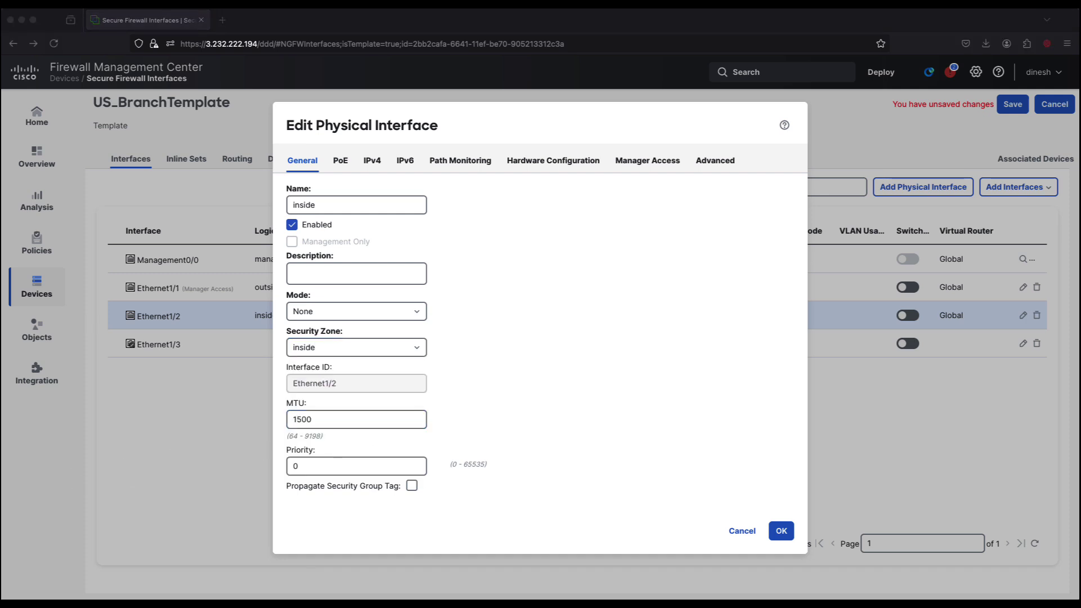
left_click(370, 164)
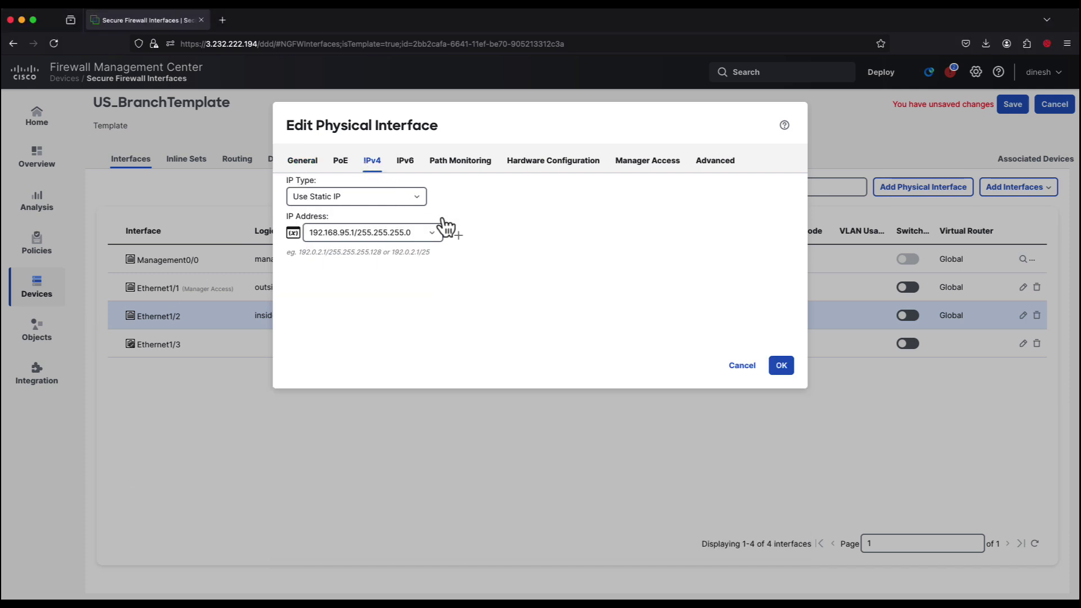
left_click(459, 236)
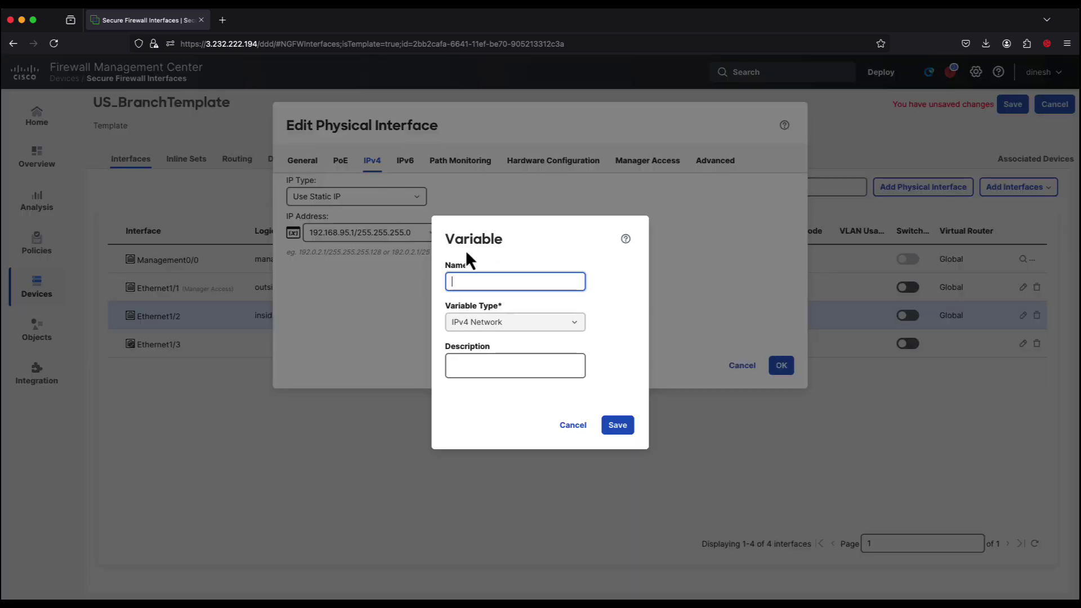
type("inside_interface_ip")
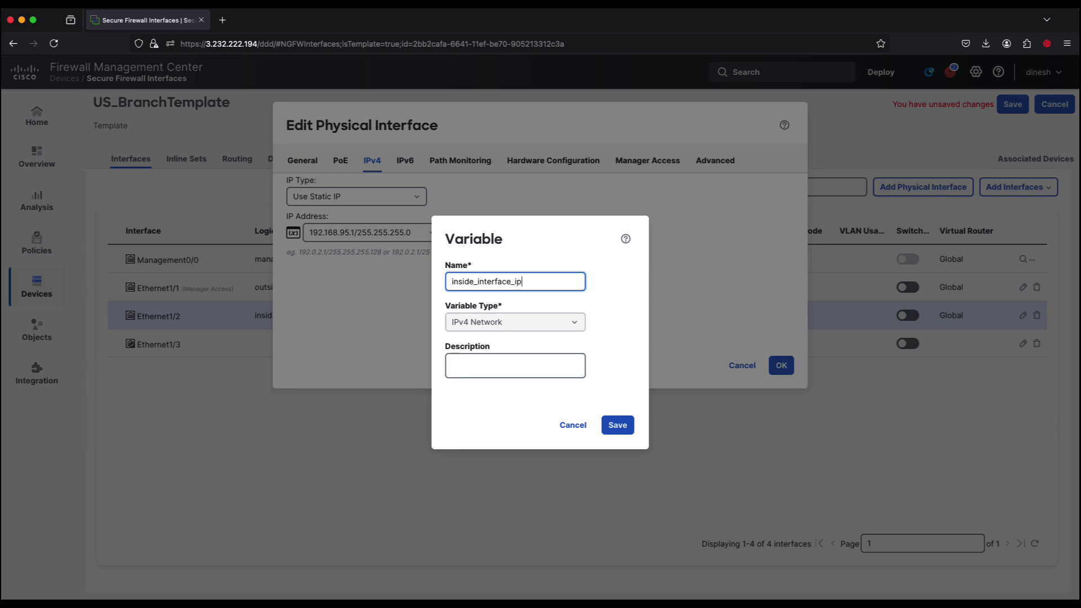
left_click(616, 426)
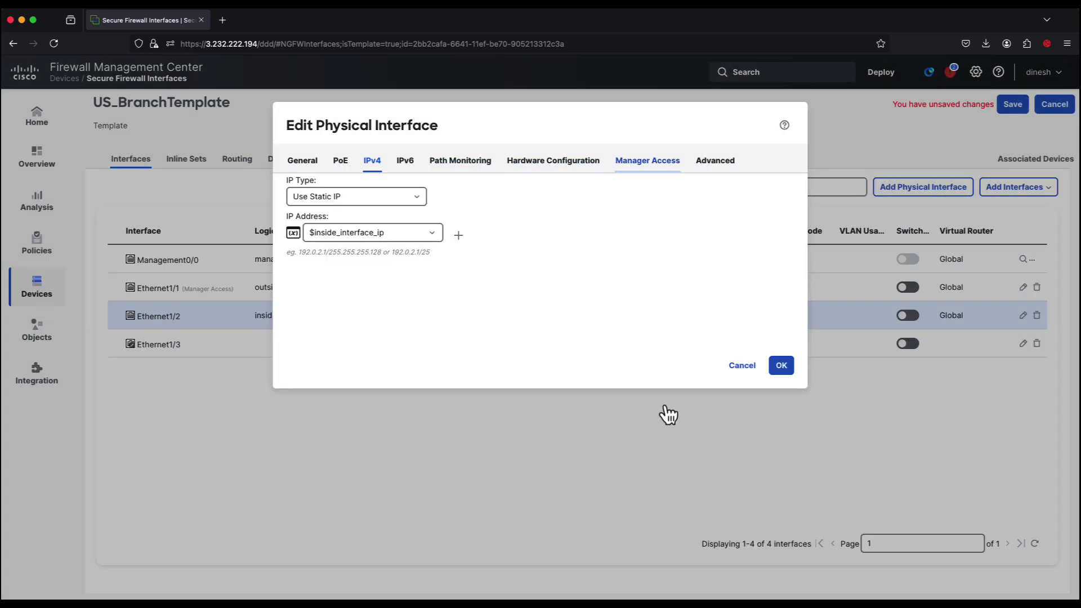
left_click(777, 367)
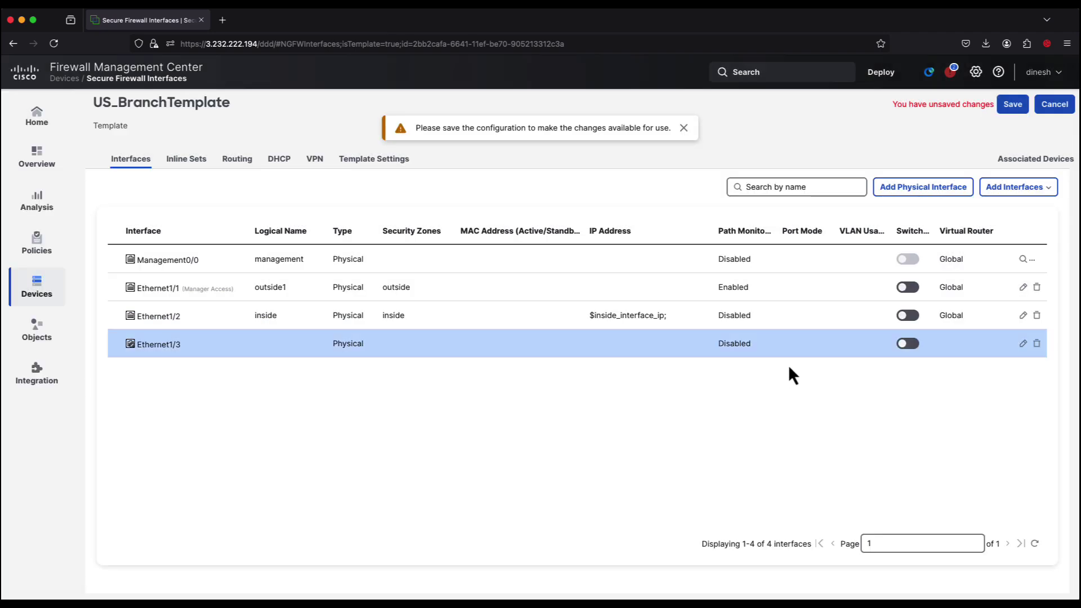
Step: Name Ethernet1/3 outside2, enable it, and assign it to the outside zone
left_click(1024, 344)
left_click(344, 206)
type("outsdie2a")
key("super+a")
type("outside")
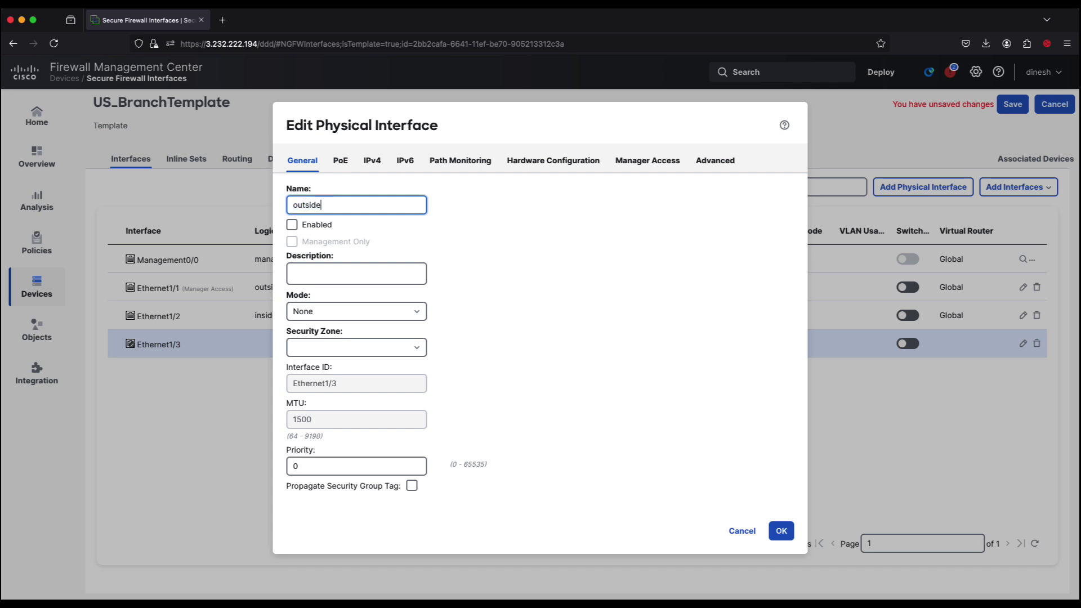
left_click(293, 225)
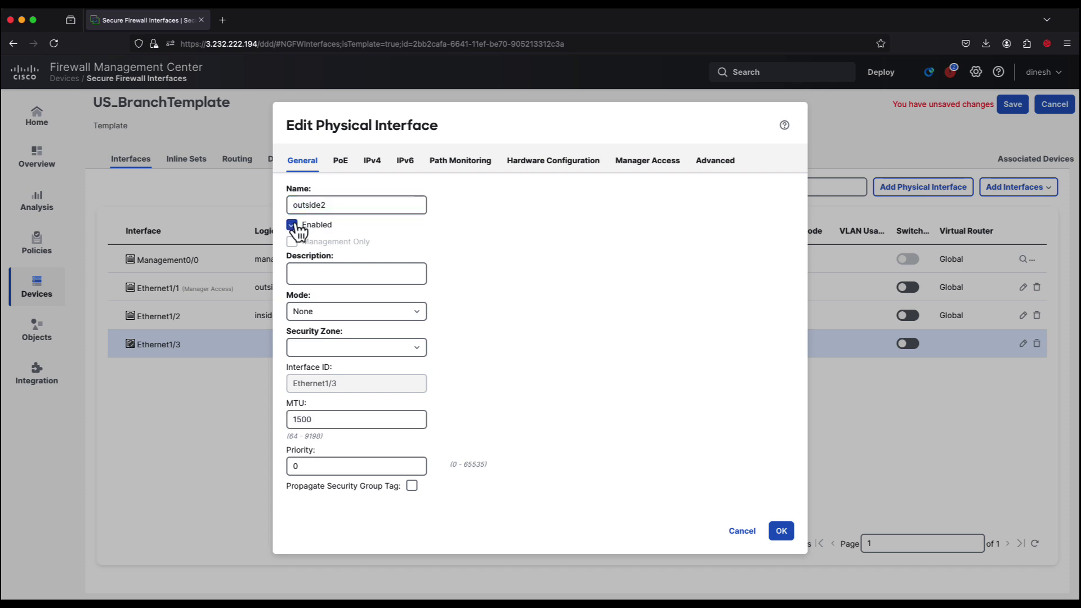
left_click(360, 347)
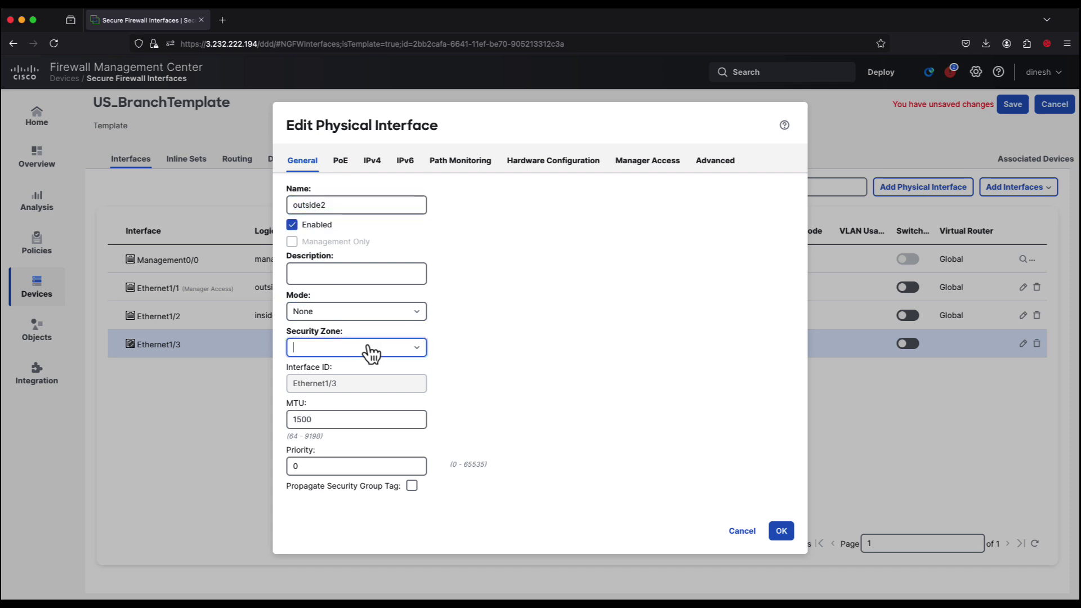
left_click(417, 348)
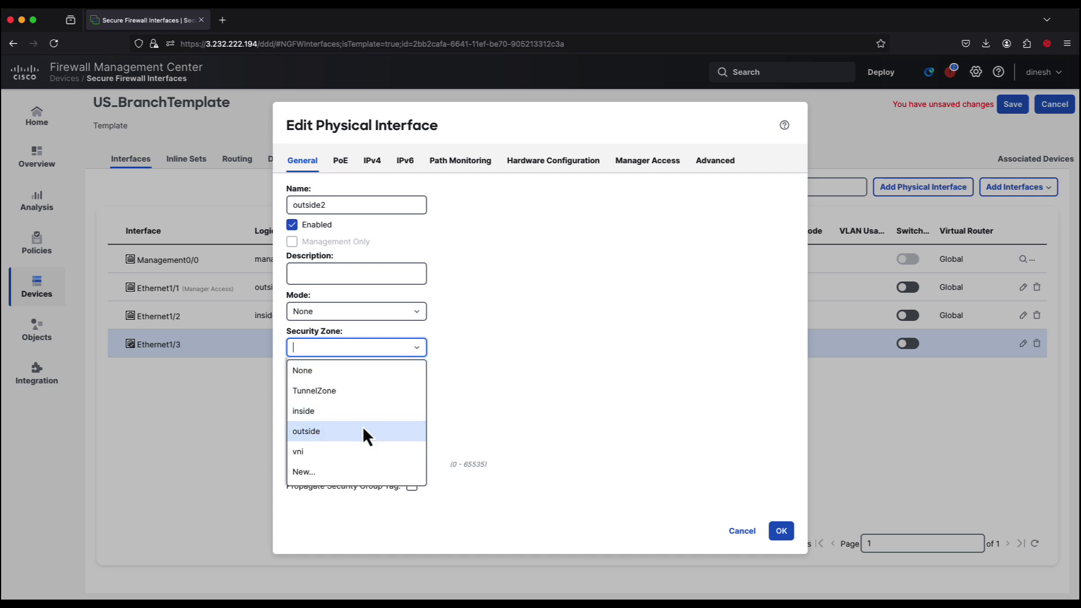
left_click(335, 433)
Step: Set Ethernet1/3's IPv4 to new variable outside2_interface_ip and enable IP based path monitoring
left_click(372, 161)
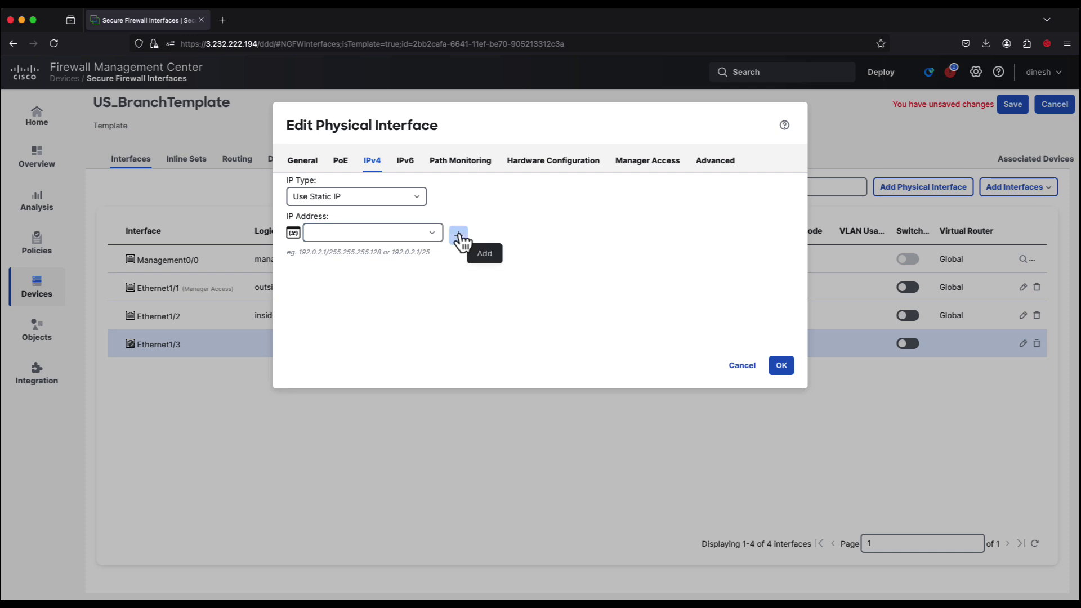
left_click(459, 235)
type("outside2_interface_")
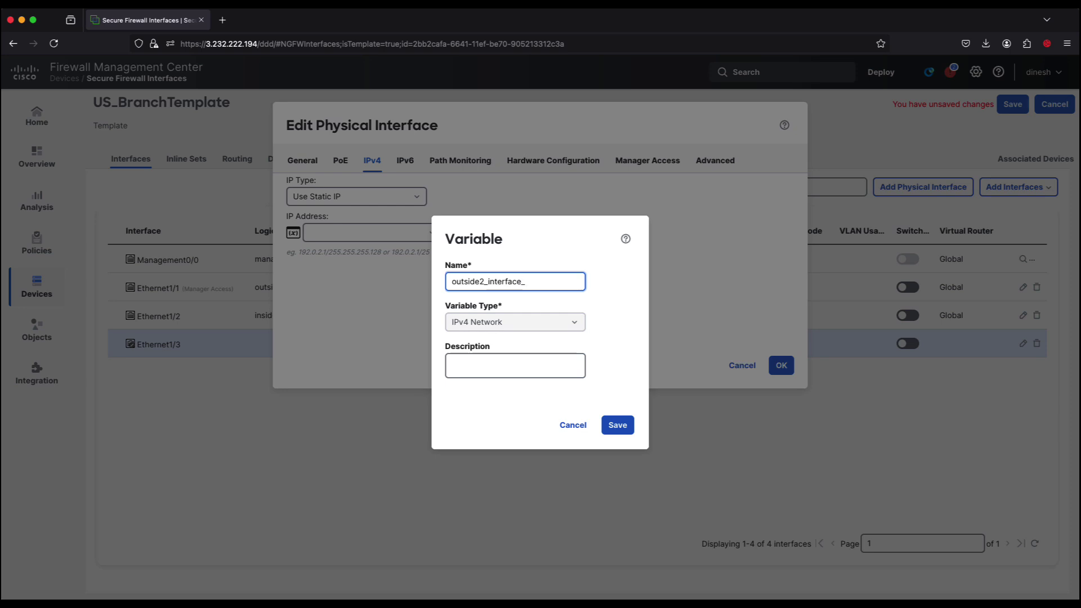
left_click(617, 427)
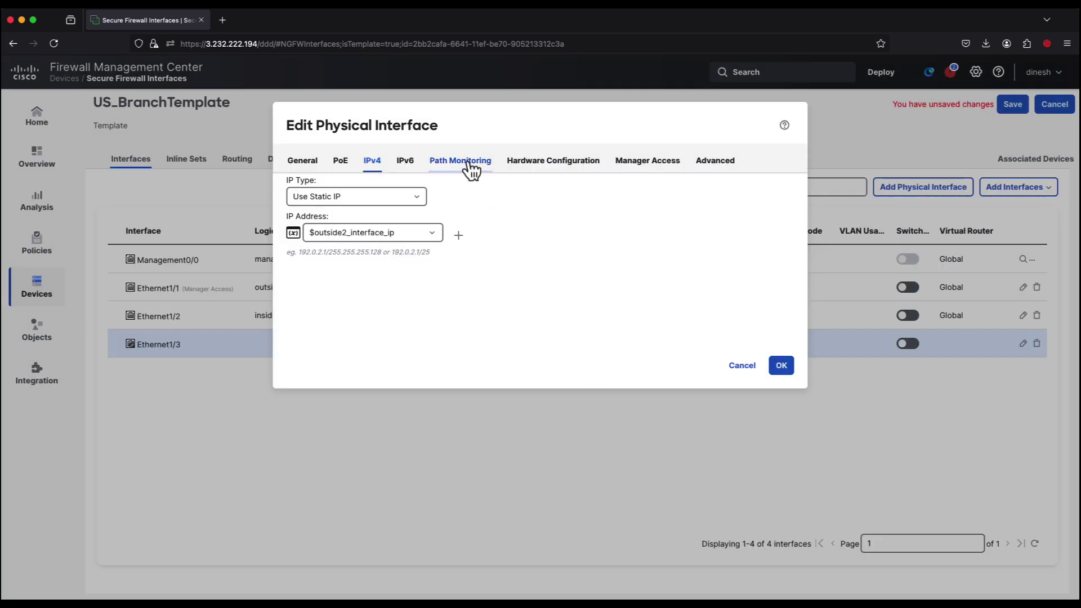
left_click(460, 160)
left_click(292, 187)
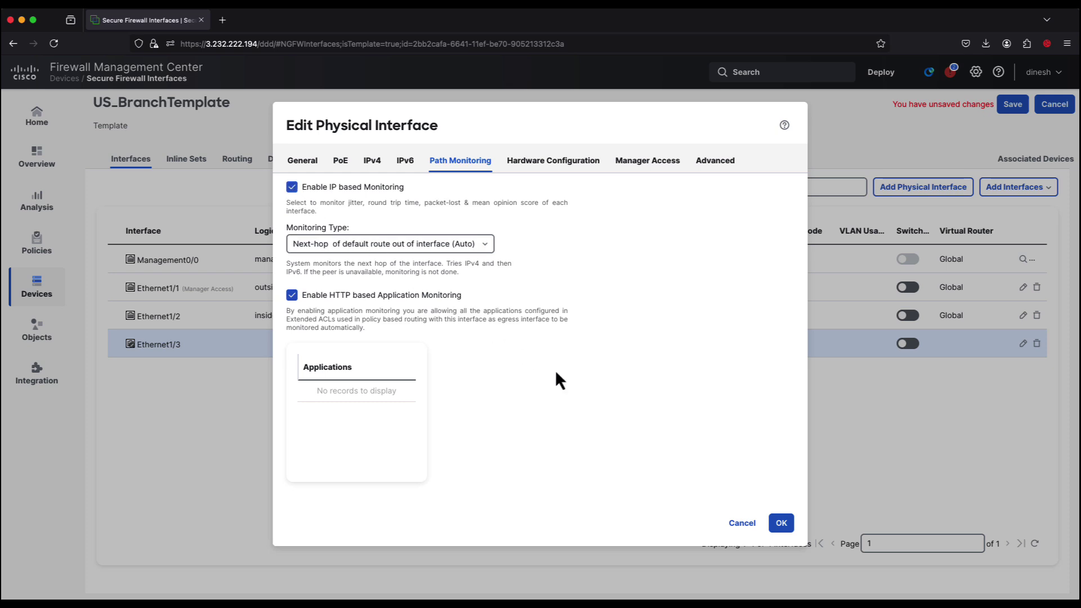
left_click(782, 524)
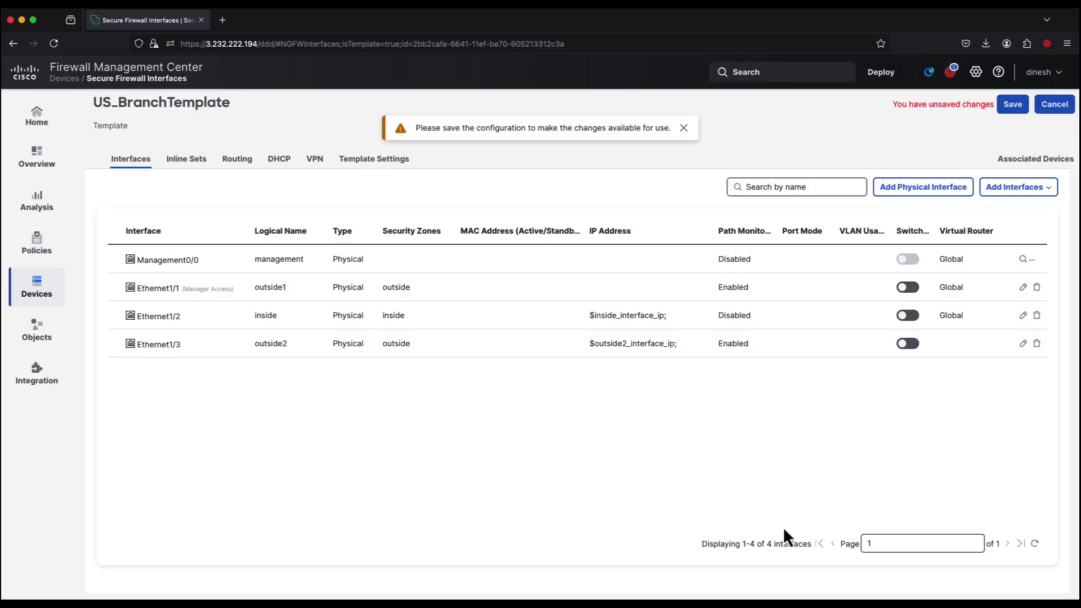
Step: Save the US_BranchTemplate changes
left_click(1012, 111)
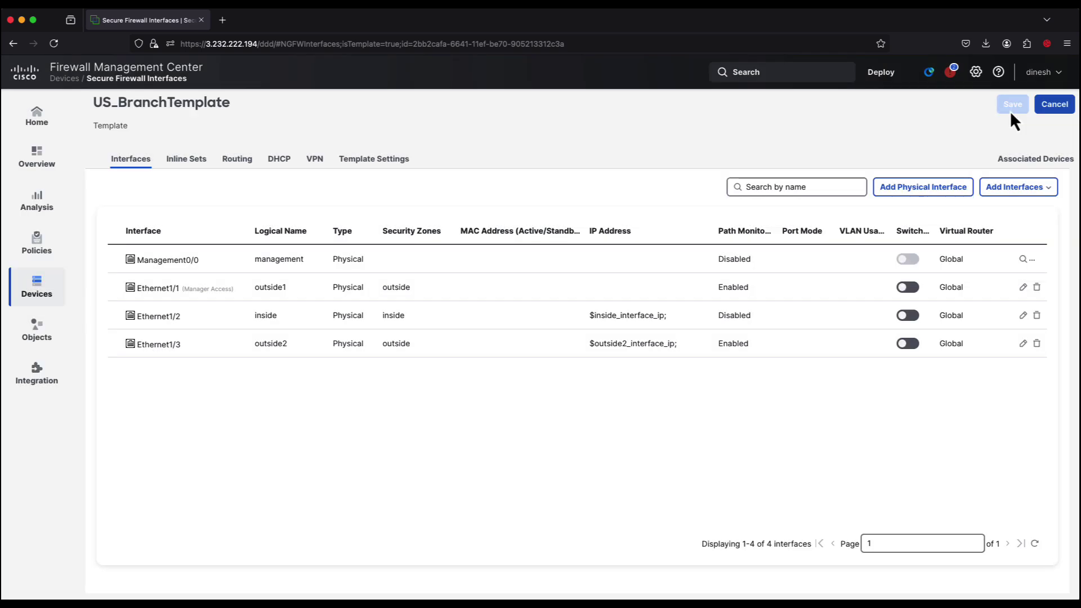
left_click(169, 162)
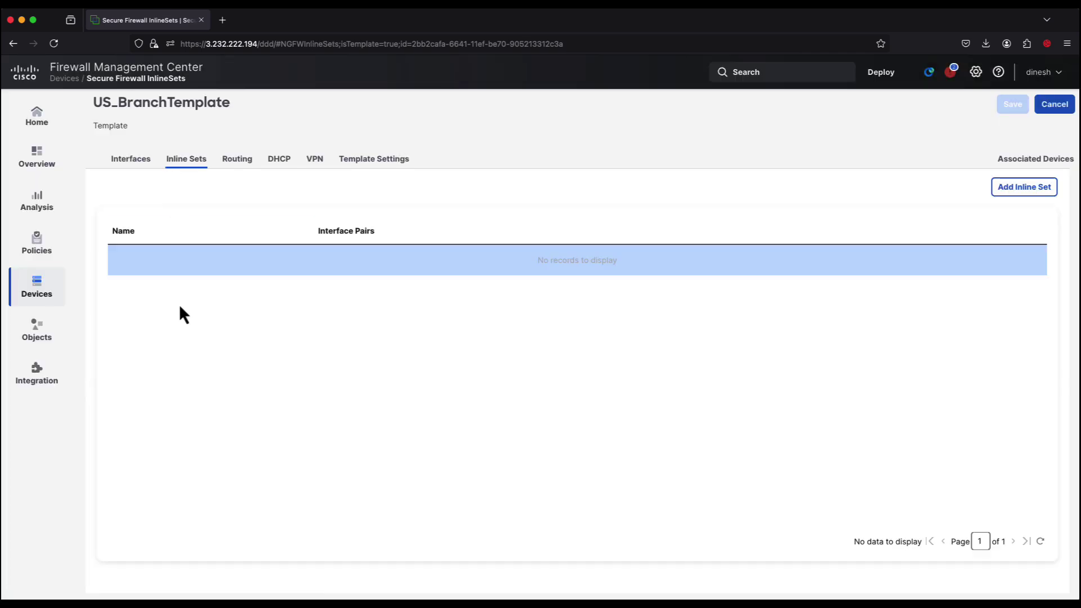
left_click(235, 161)
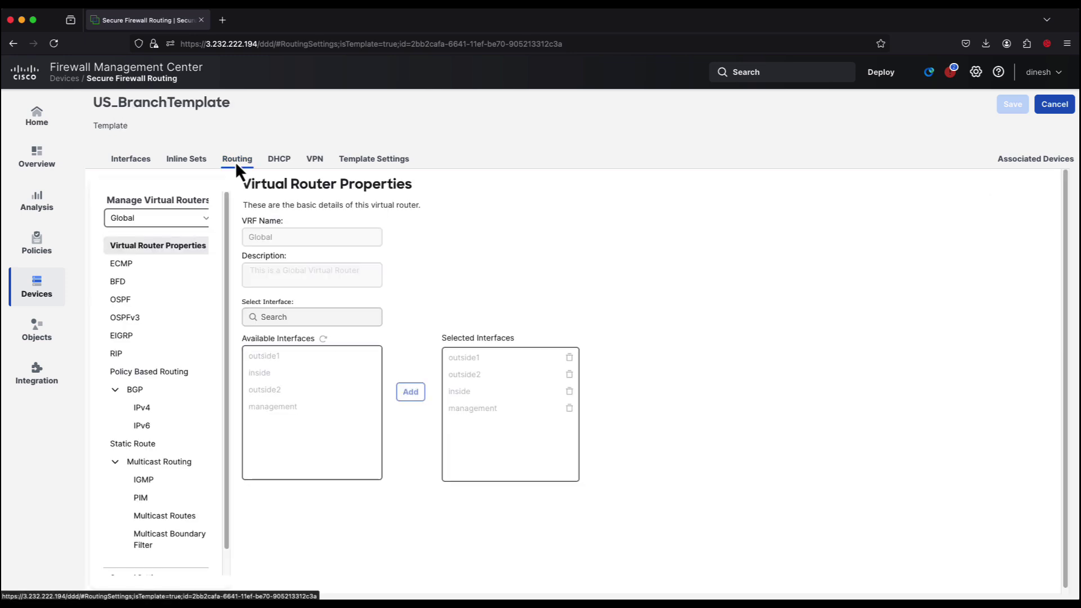
left_click(192, 447)
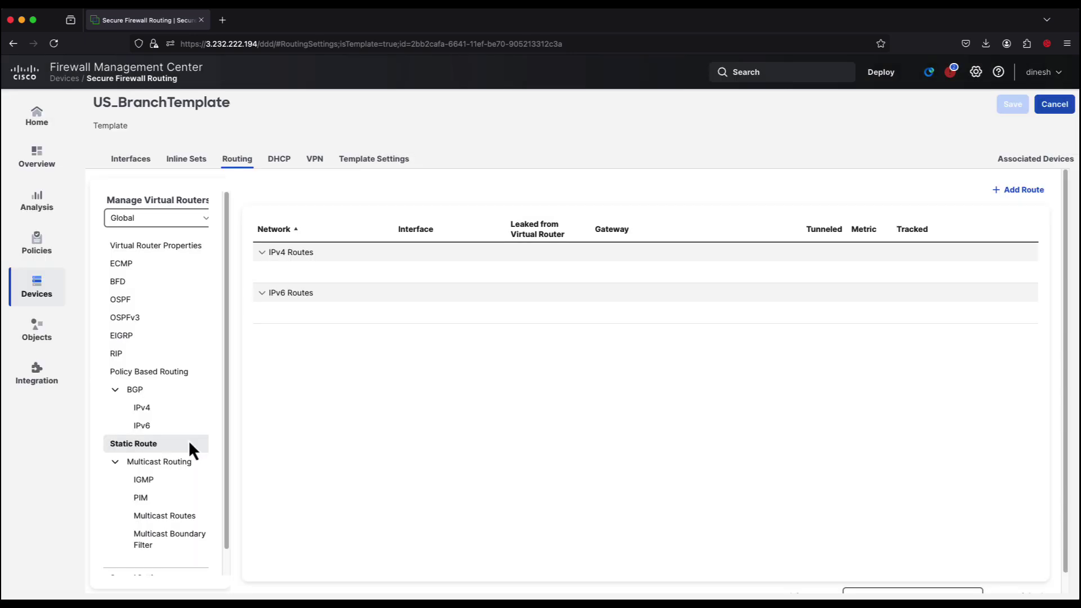
Step: Add a static route on outside2 to any-ipv4 via outside2_gateway with metric 10
left_click(1023, 190)
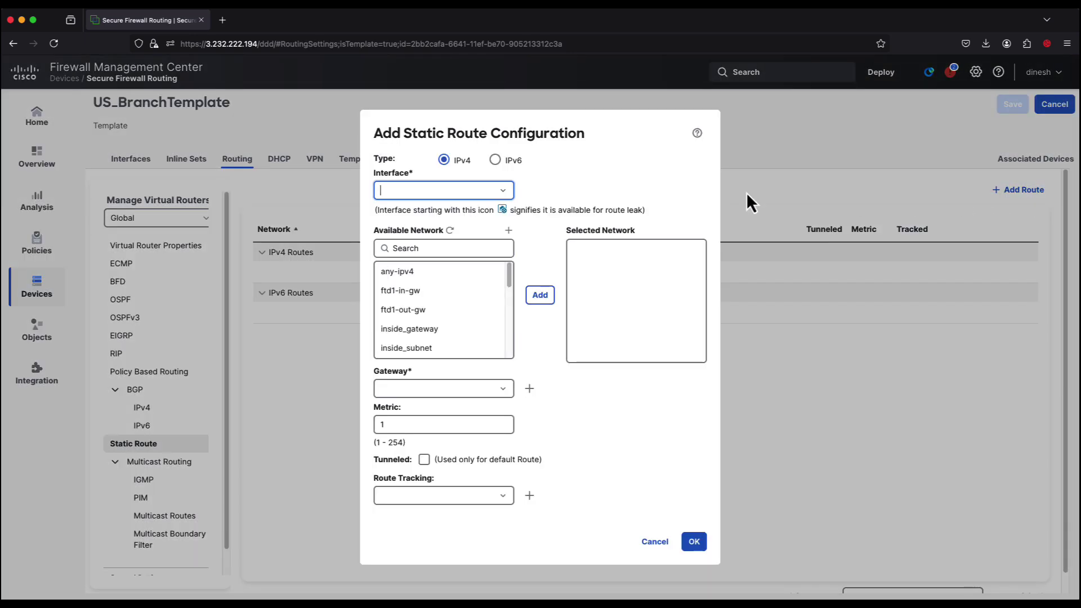
left_click(507, 197)
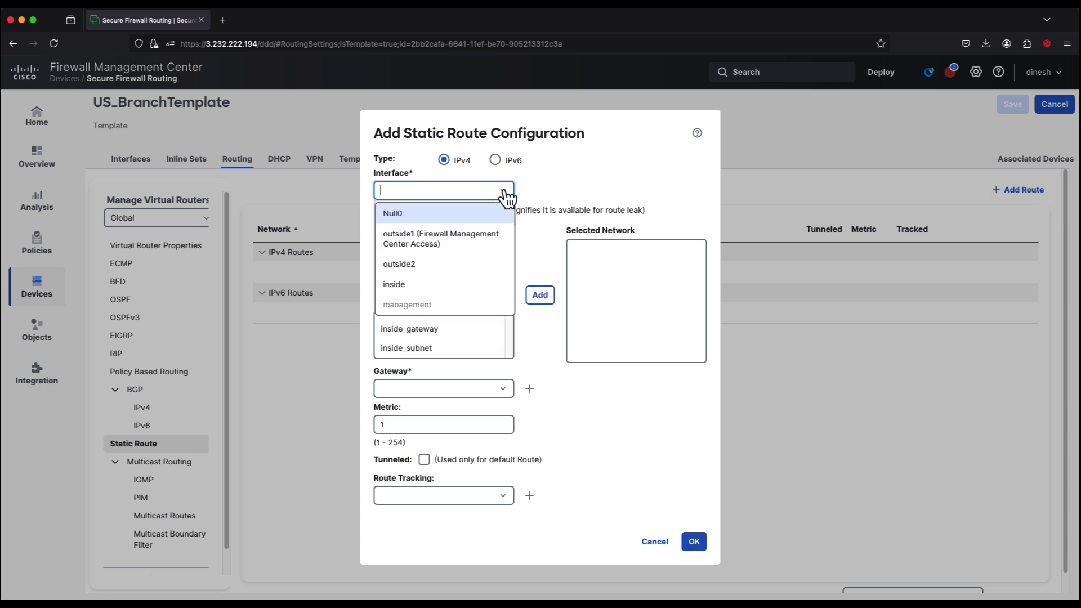
left_click(437, 270)
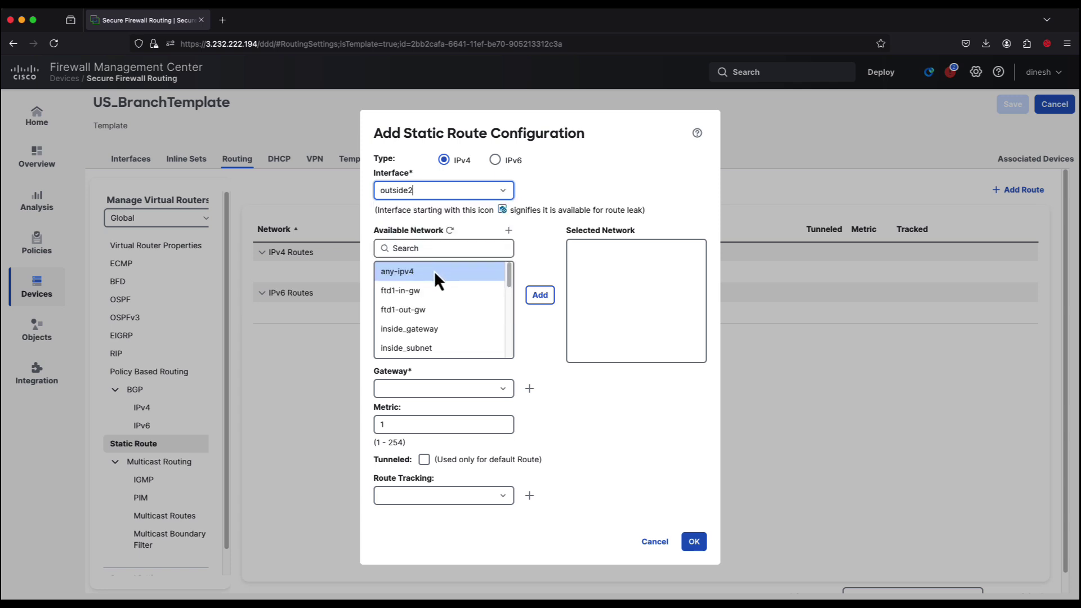
left_click(434, 271)
left_click(540, 295)
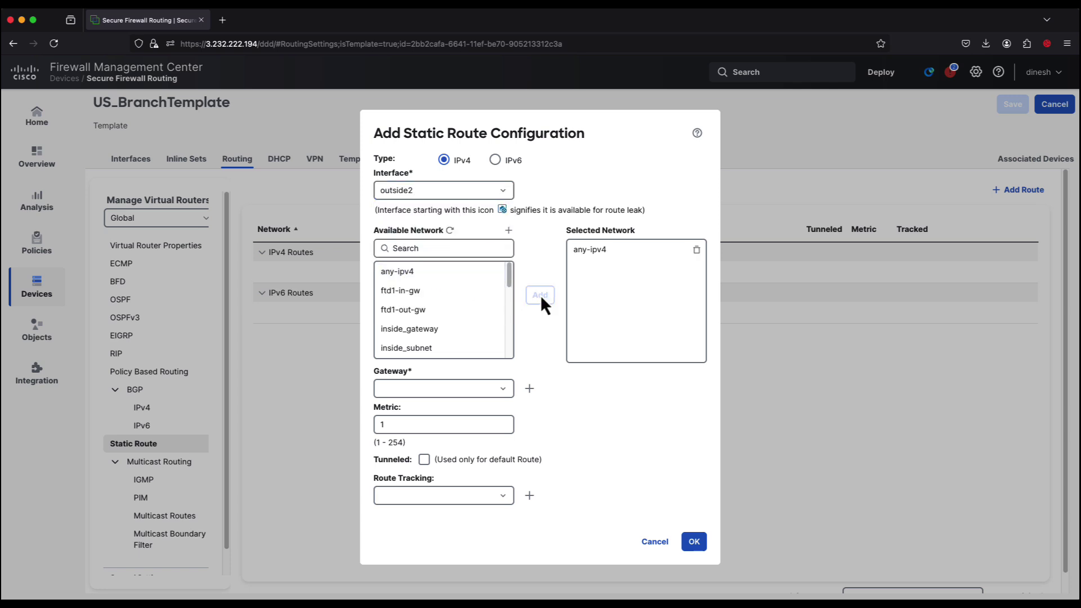
left_click(502, 390)
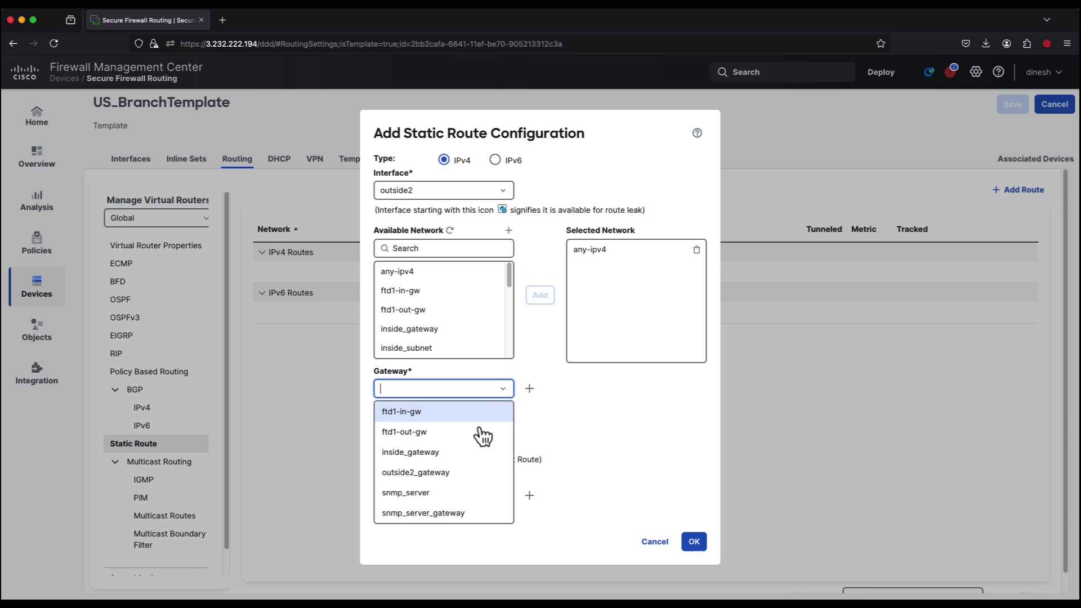
left_click(444, 475)
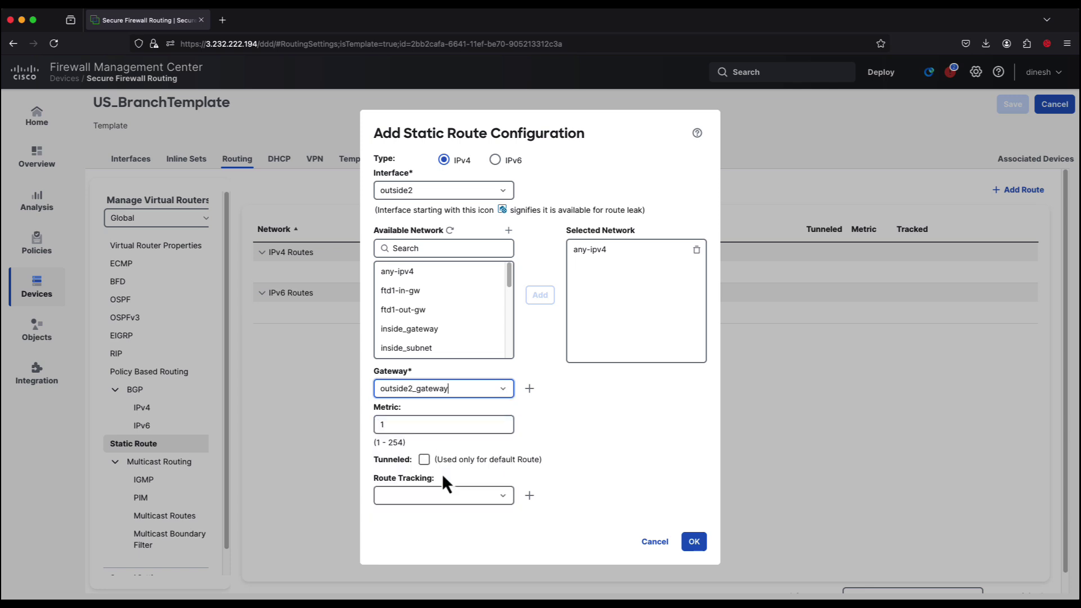
left_click(407, 429)
type("0")
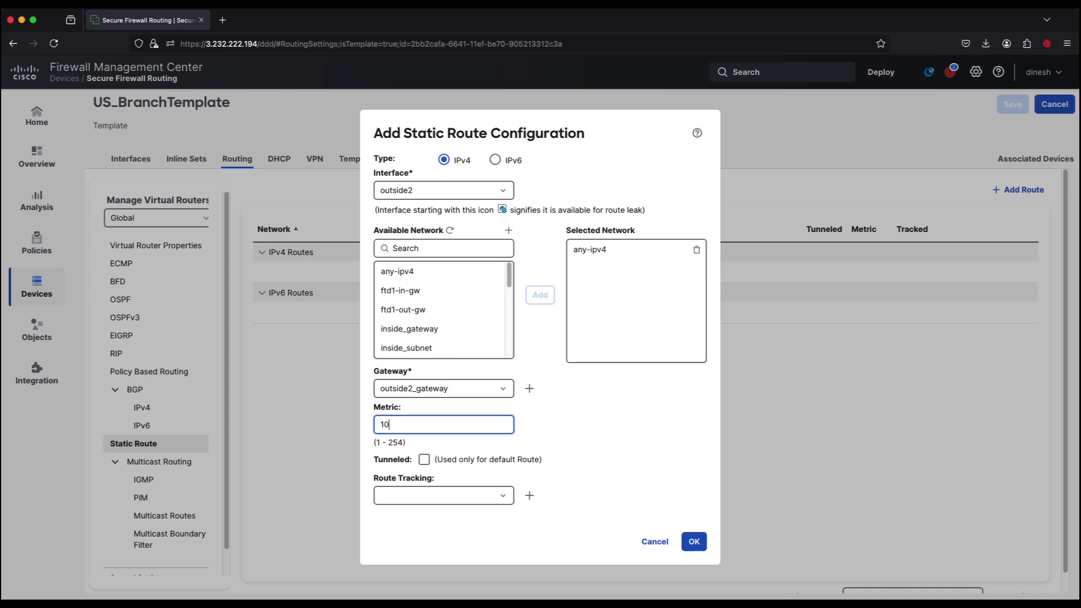
left_click(702, 545)
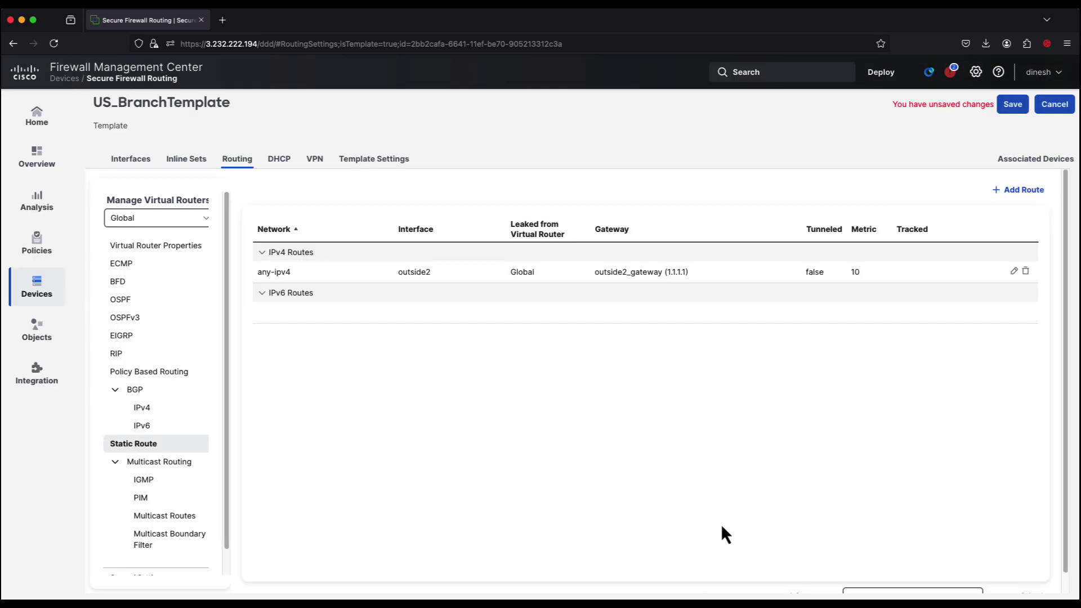
Step: Add a static route on inside to snmp_server via snmp_server_gateway
left_click(1013, 191)
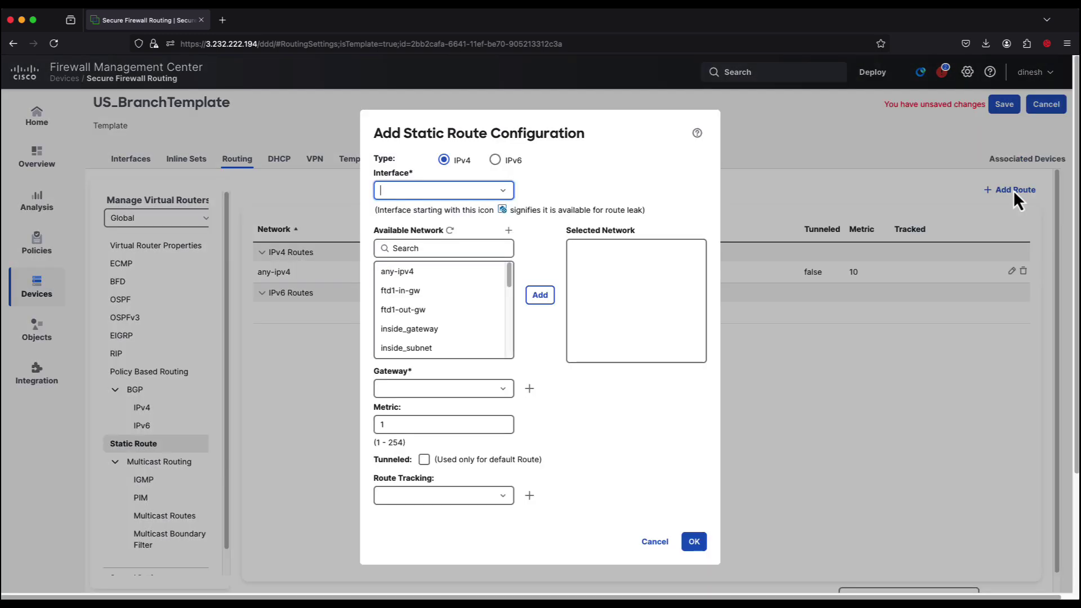
left_click(508, 191)
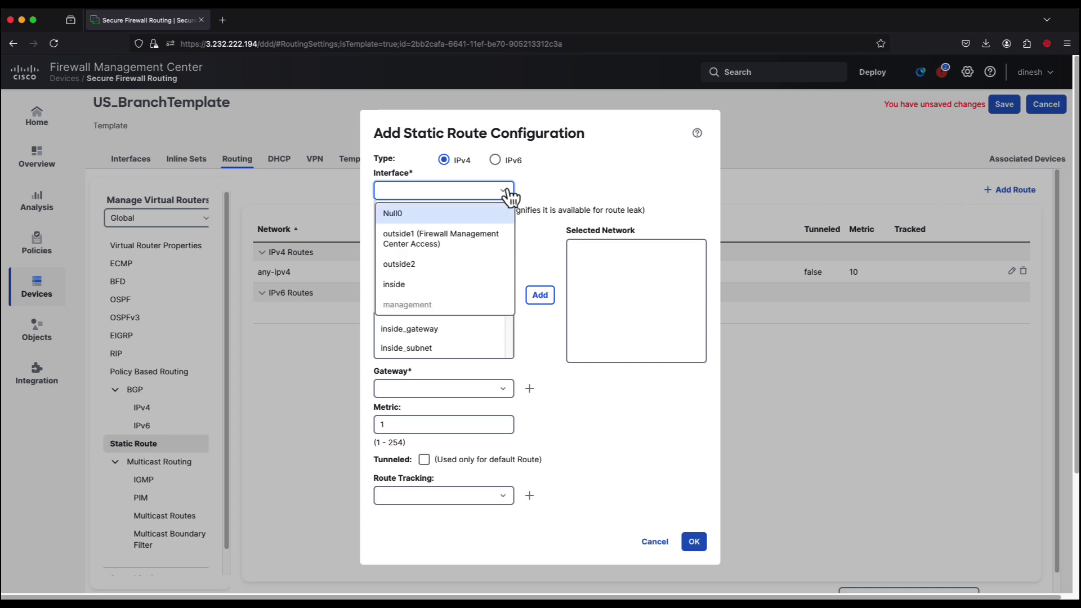
left_click(421, 284)
left_click(438, 249)
type("snmp")
left_click(442, 272)
left_click(535, 297)
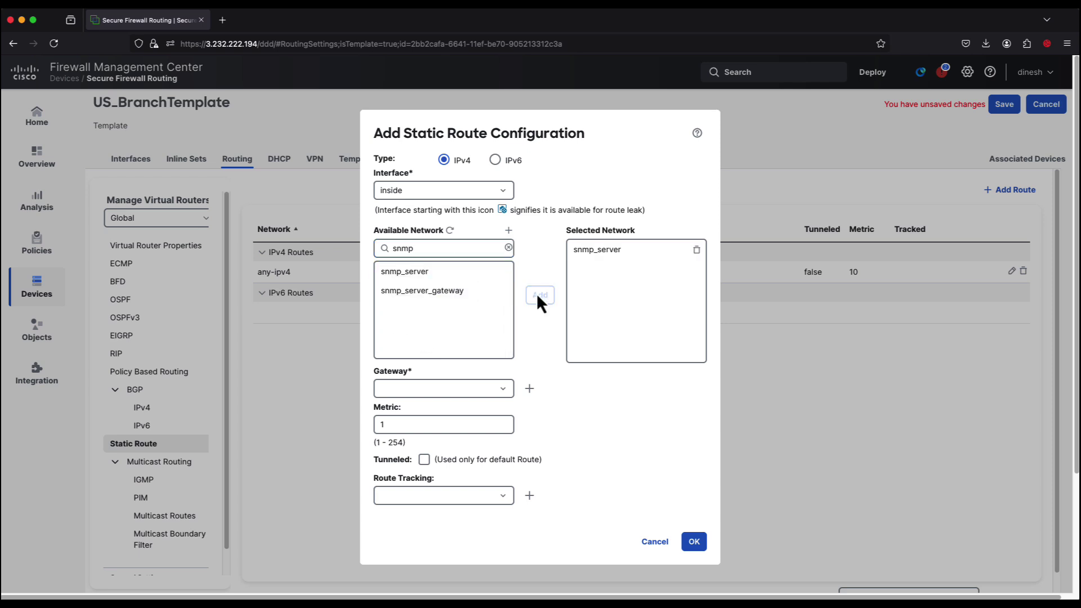
left_click(503, 390)
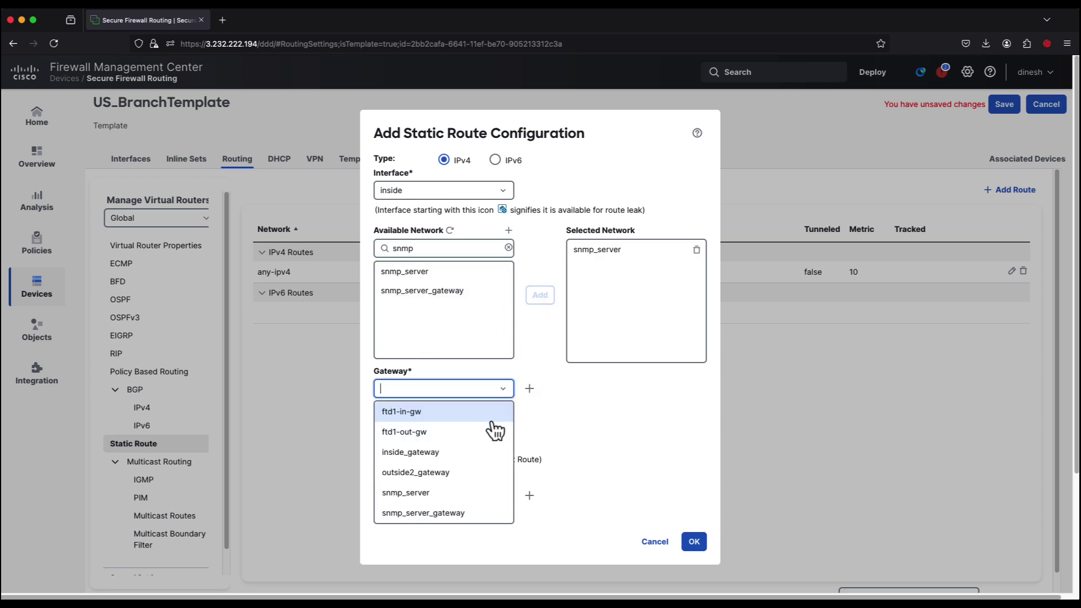
left_click(459, 514)
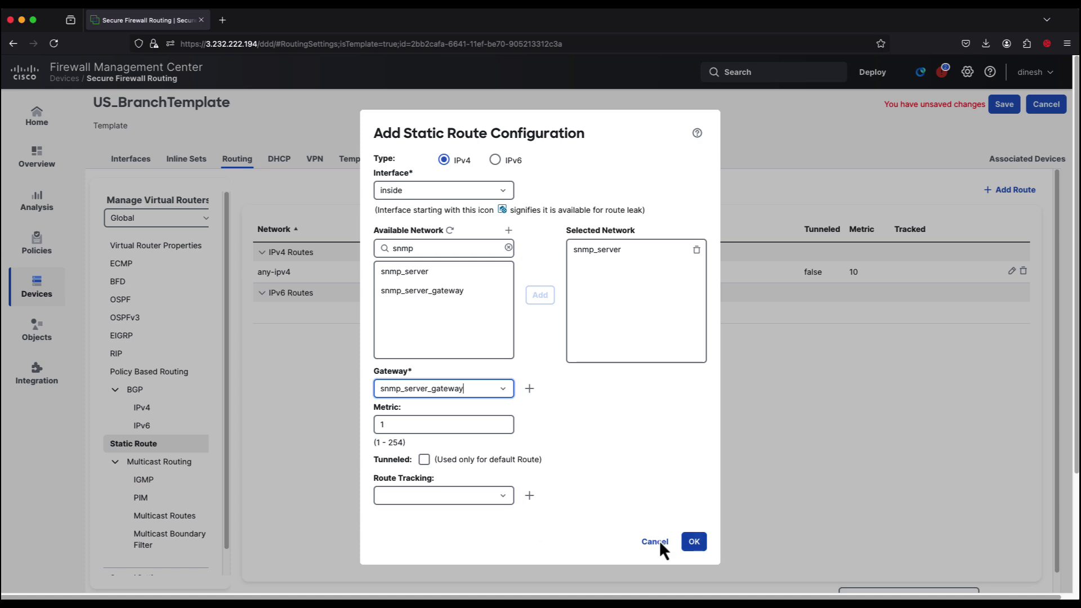
left_click(695, 542)
Step: Add a static route on inside to inside_subnet via inside_gateway
left_click(1020, 189)
left_click(444, 190)
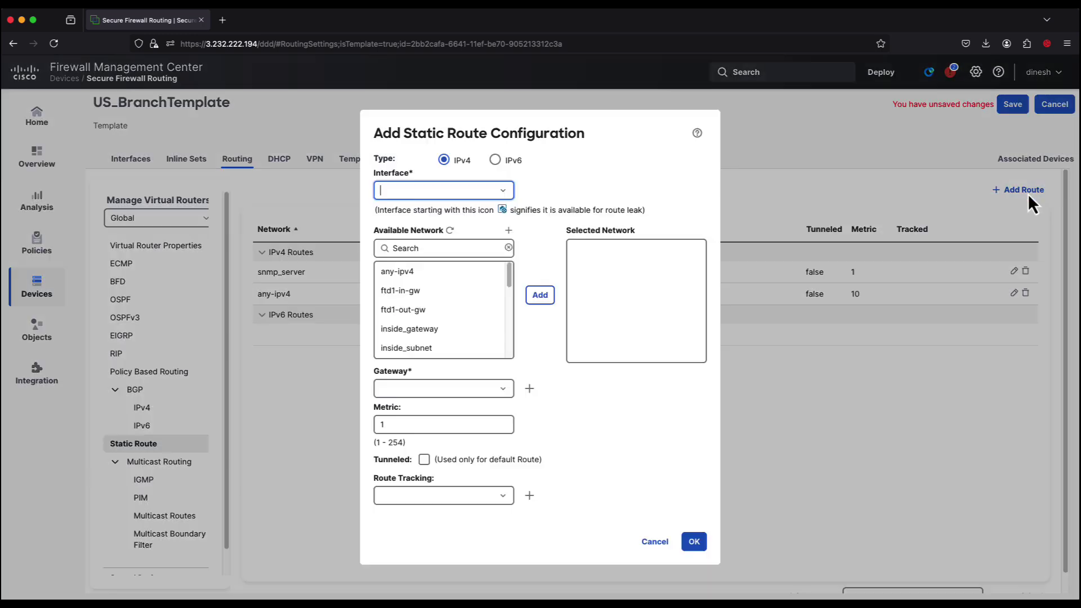
left_click(411, 285)
double_click(445, 348)
left_click(505, 391)
left_click(428, 451)
left_click(694, 542)
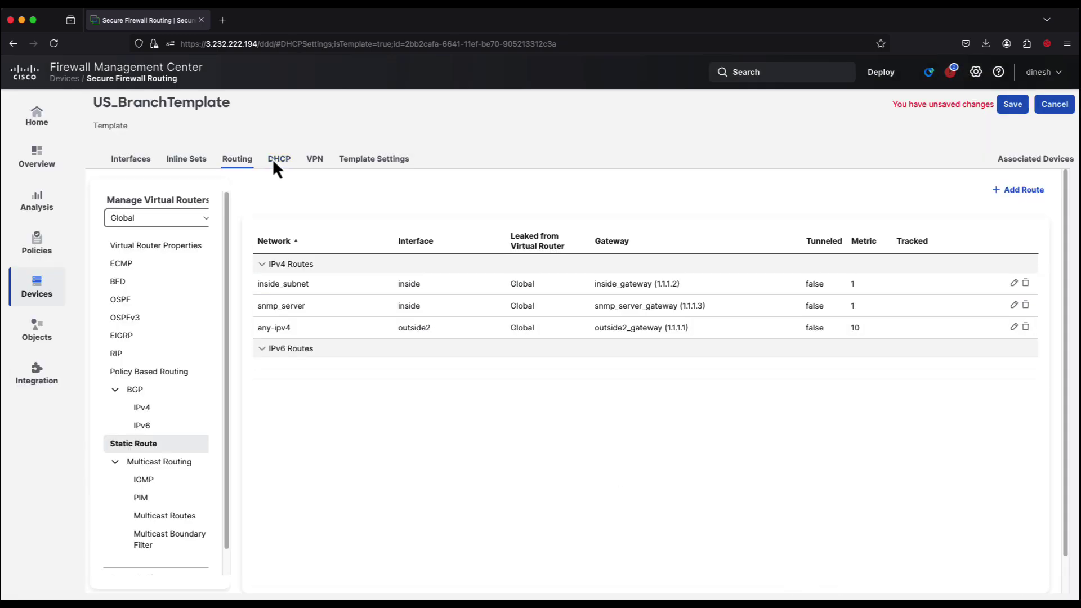
Step: Turn on DHCP auto-configuration using the outside1 interface
left_click(278, 160)
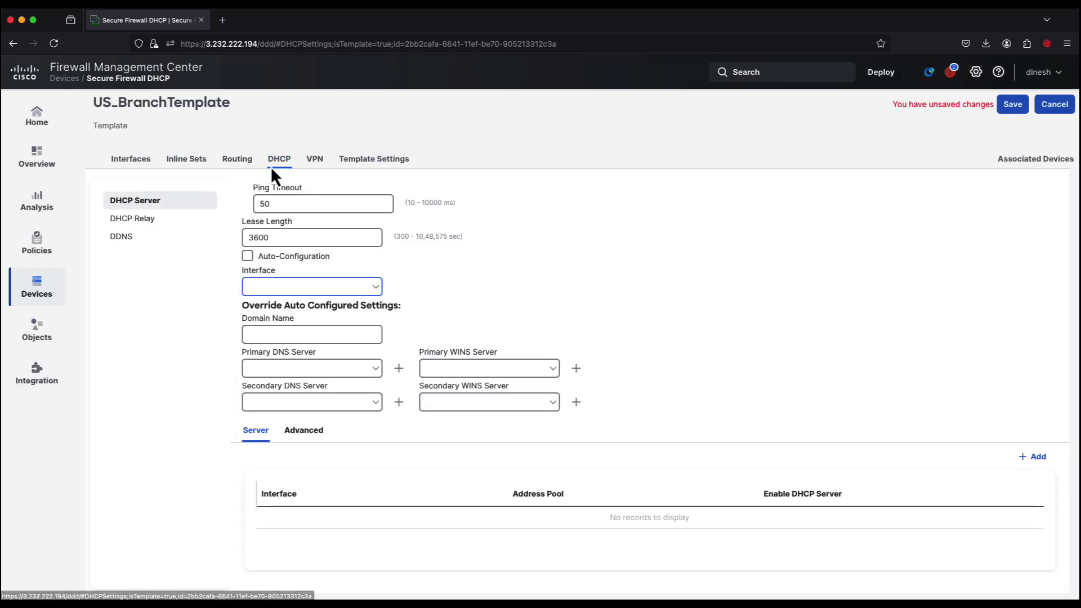
left_click(247, 256)
left_click(372, 288)
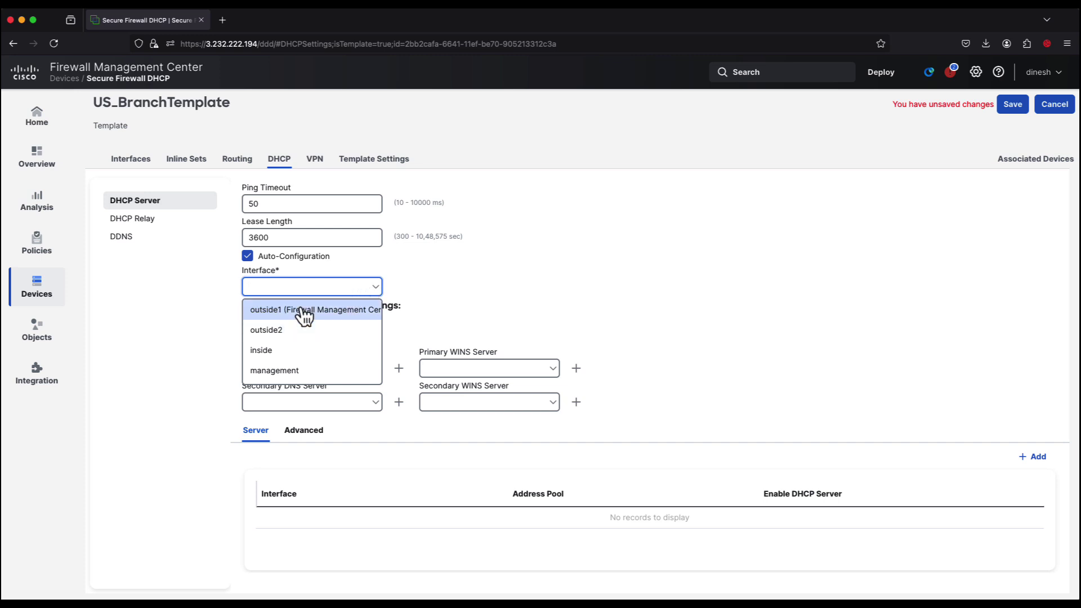
left_click(311, 310)
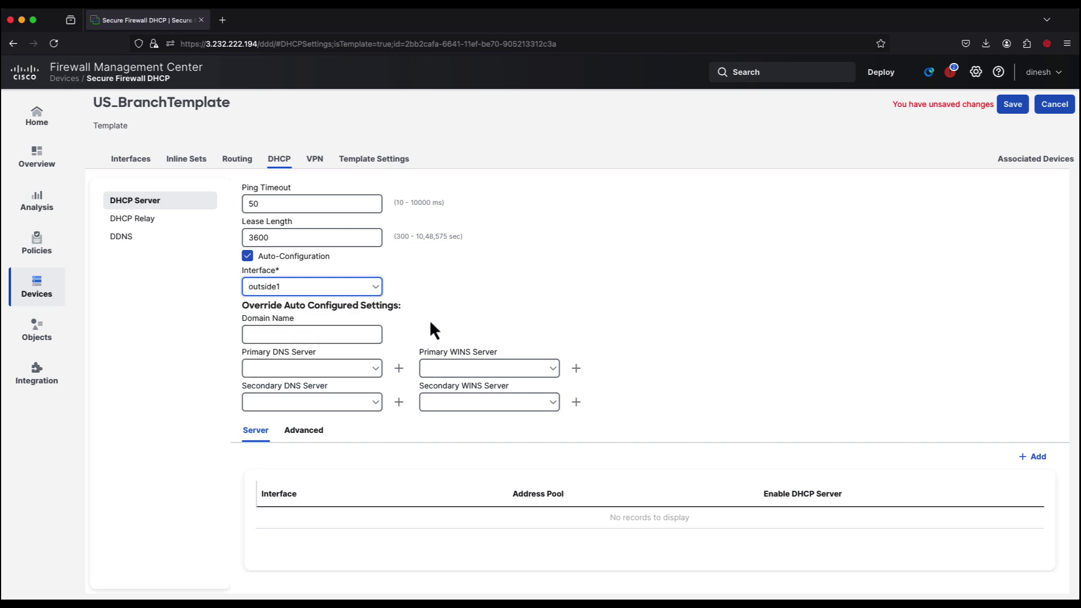
Step: Add an enabled DHCP server on inside with new address pool variable dhcp_pool
left_click(1024, 457)
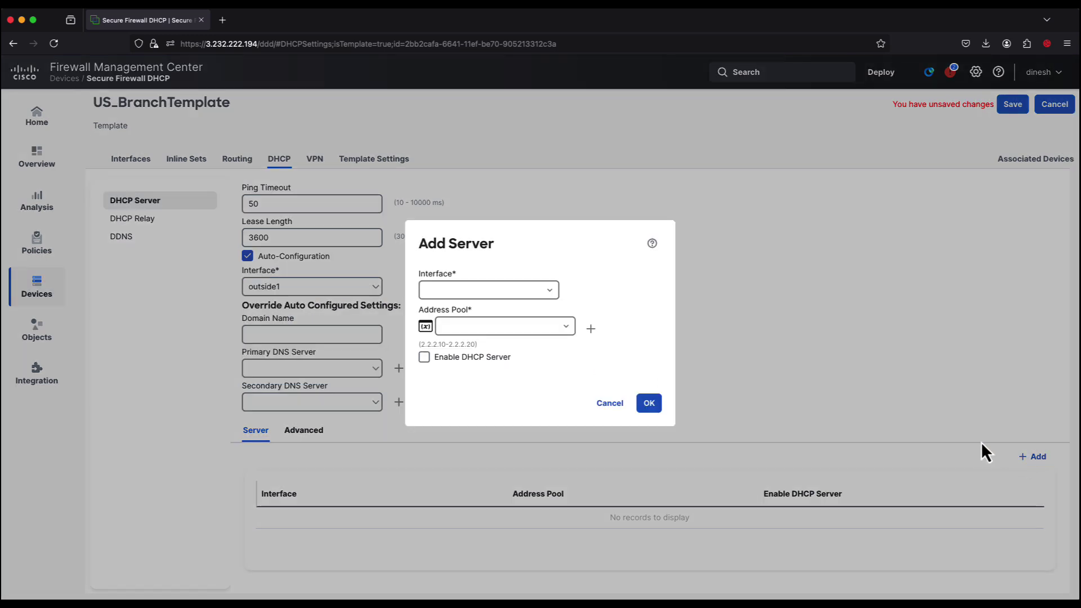
left_click(551, 293)
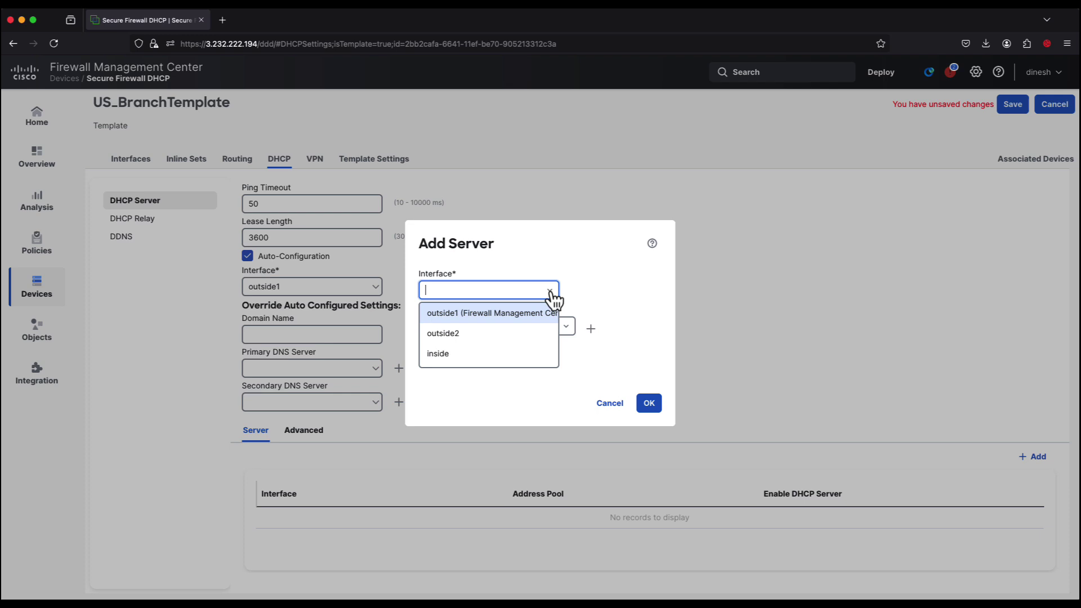
left_click(480, 355)
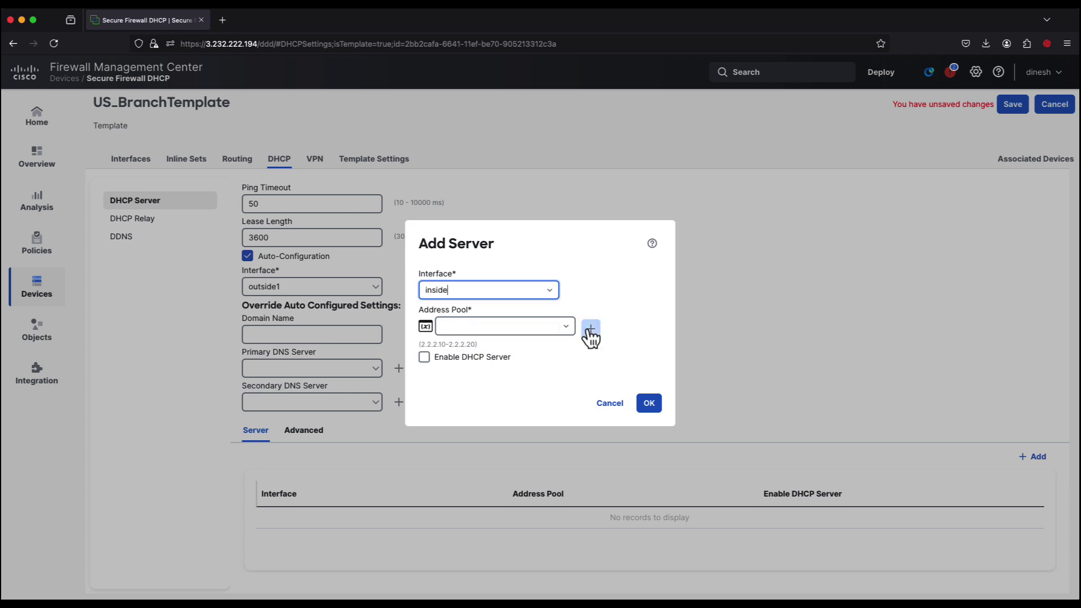
left_click(590, 329)
type("dhcp_poo")
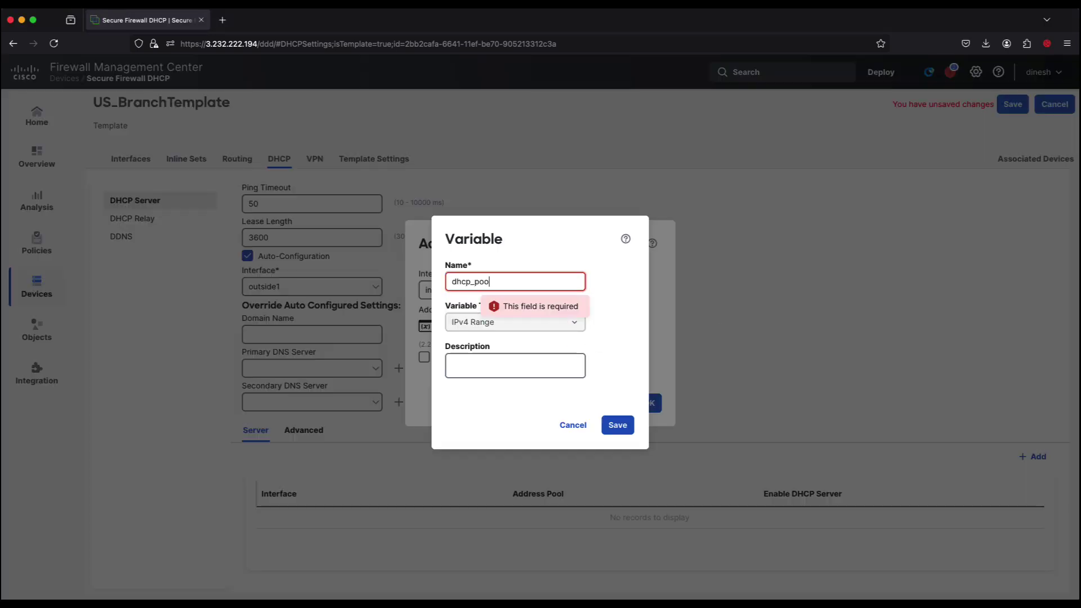
type("l")
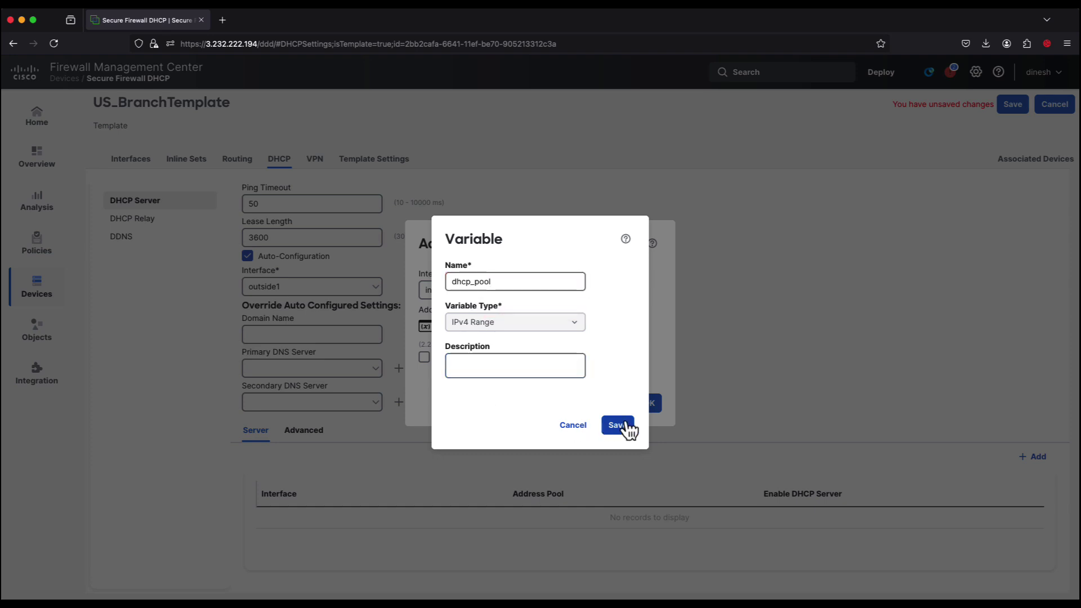
left_click(614, 425)
left_click(425, 360)
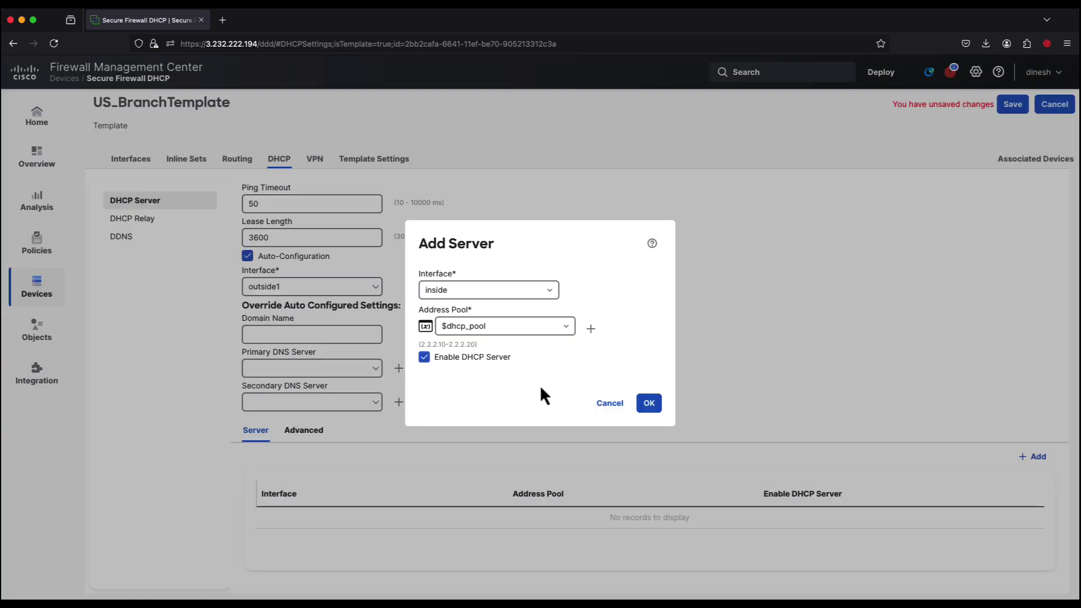
left_click(649, 403)
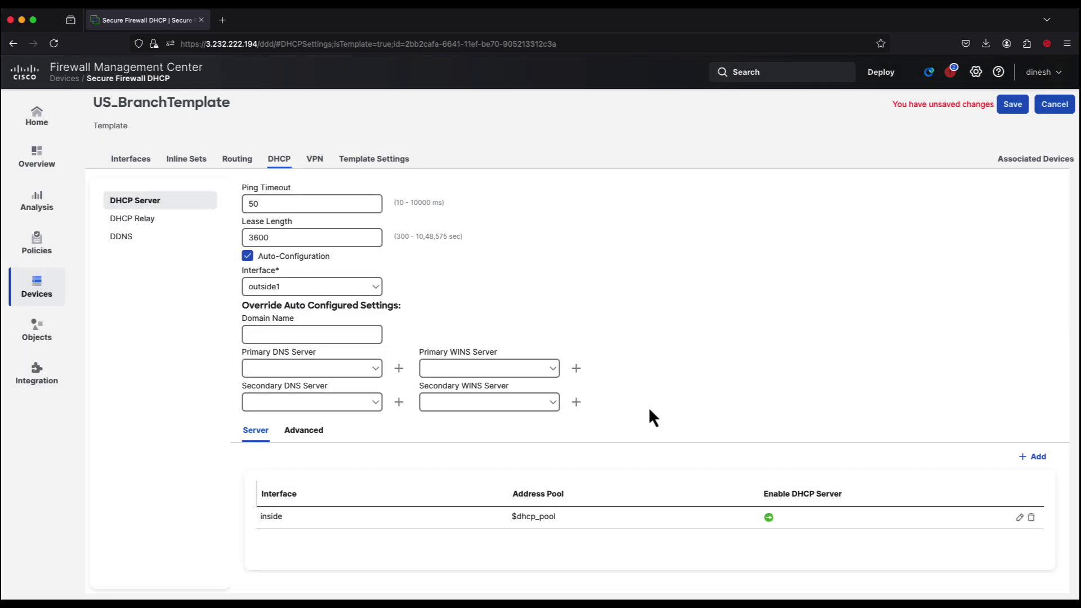
Step: Review the DHCP Relay and DDNS settings
left_click(142, 218)
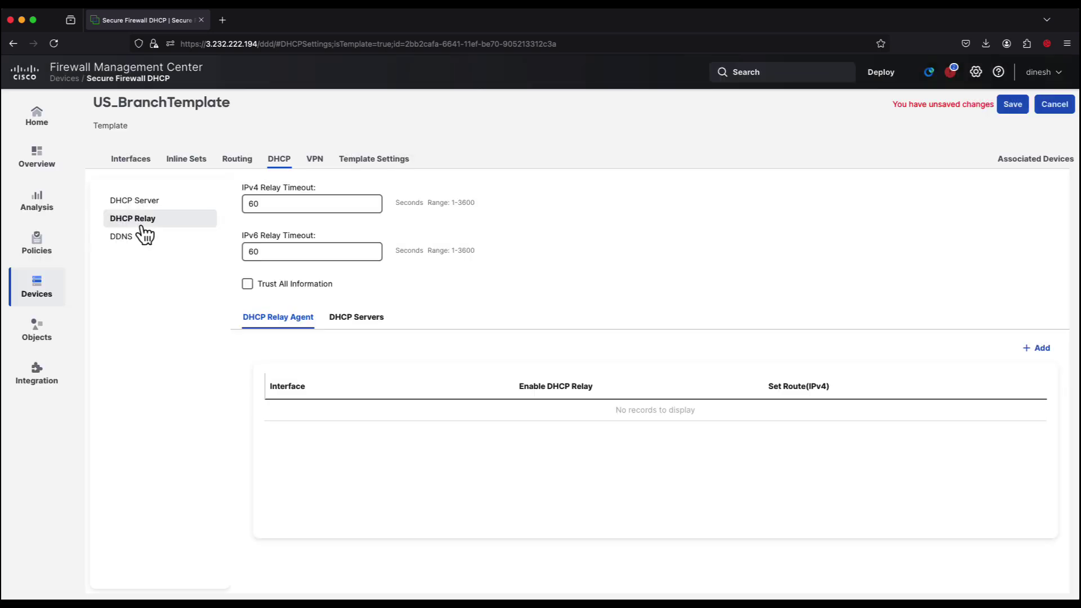
left_click(142, 237)
left_click(325, 162)
Step: Add a TOPO VPN connection on outside1 with local IKE identity variable US_Branch_Local_ID
left_click(1014, 192)
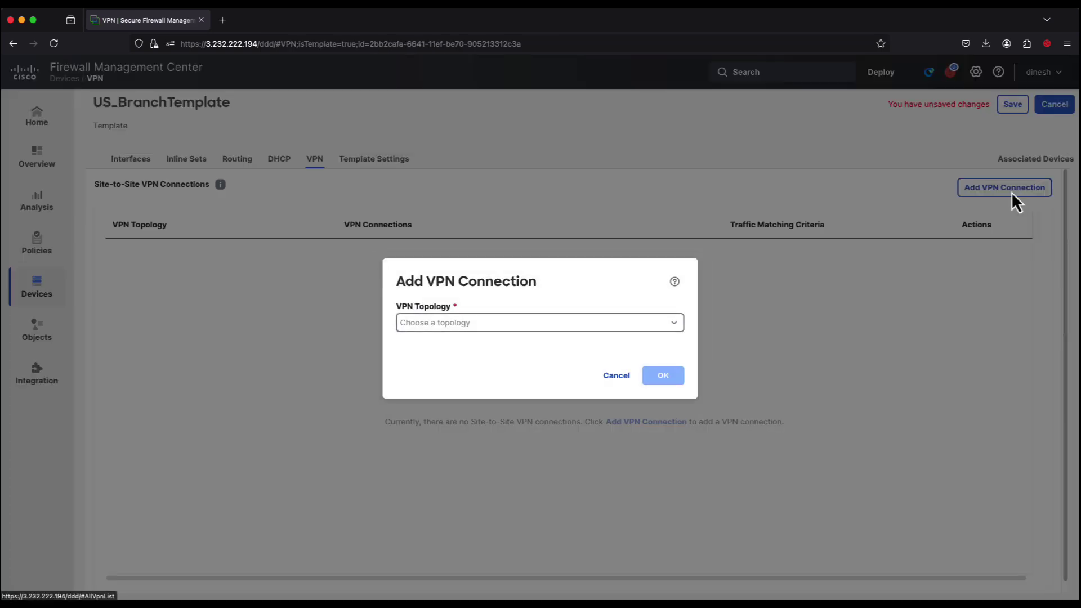
left_click(671, 326)
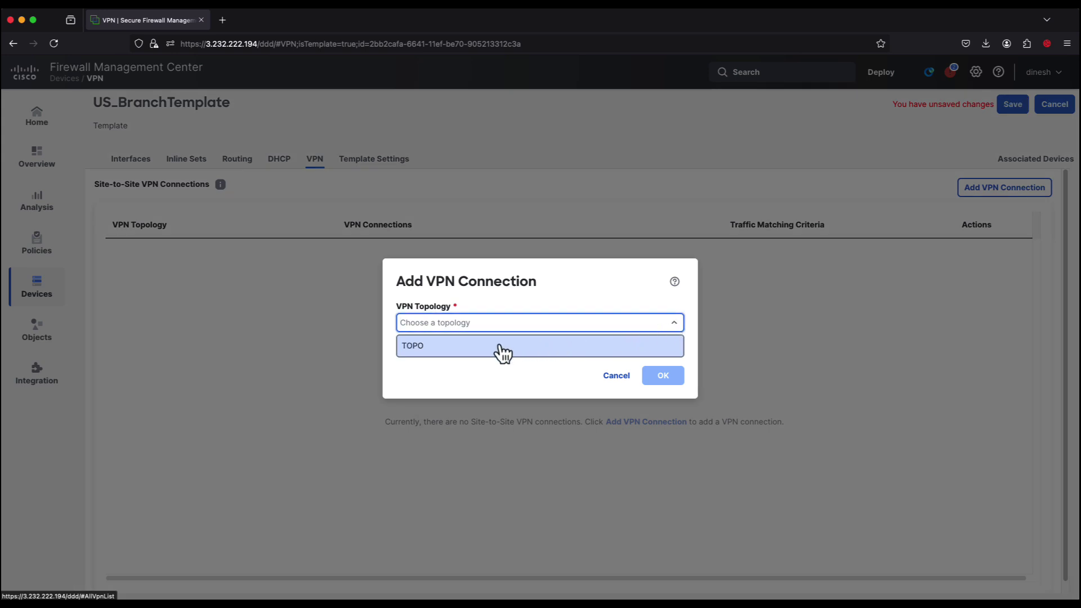
left_click(500, 344)
left_click(669, 327)
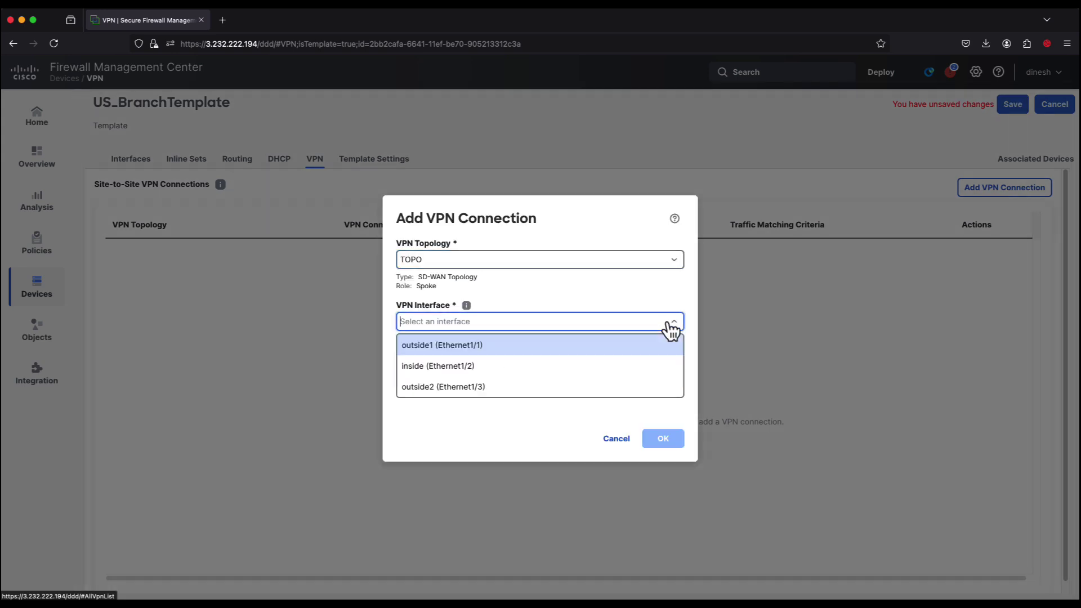
left_click(511, 352)
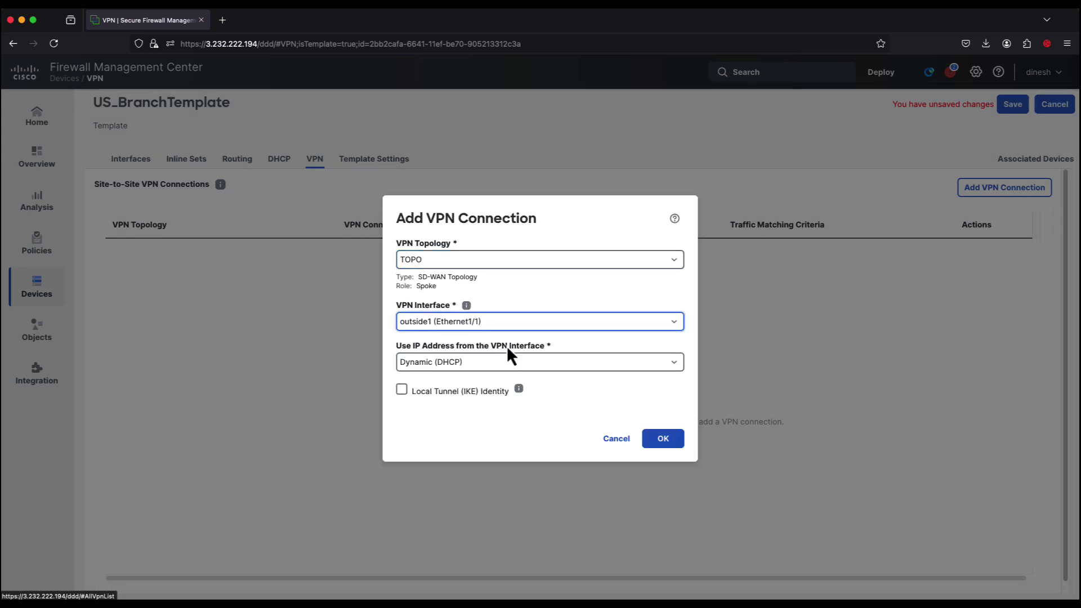
left_click(402, 390)
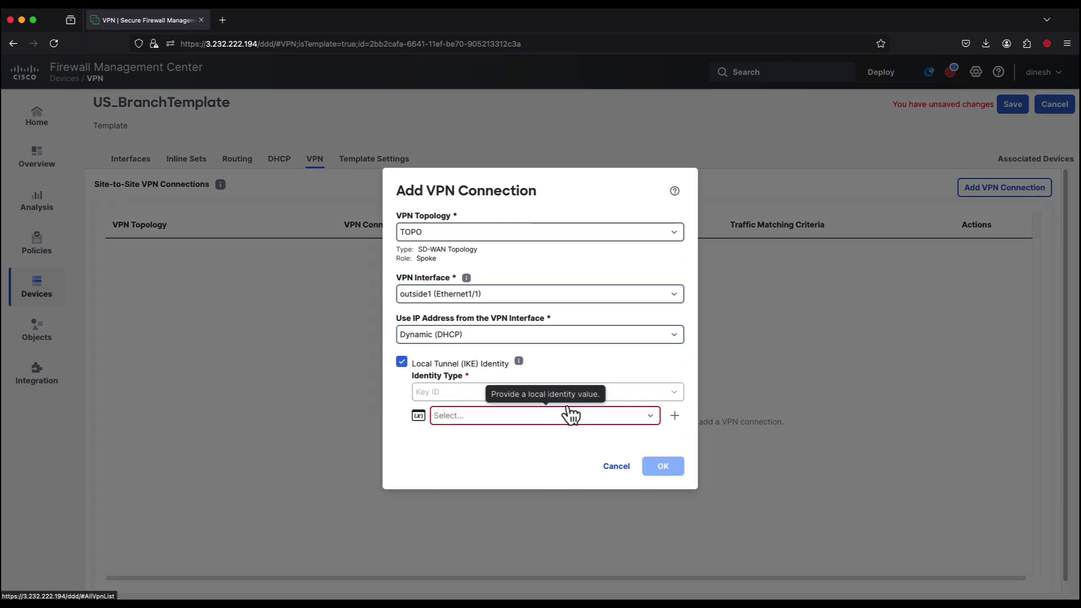
left_click(675, 417)
type("US_Branch_Local_ID")
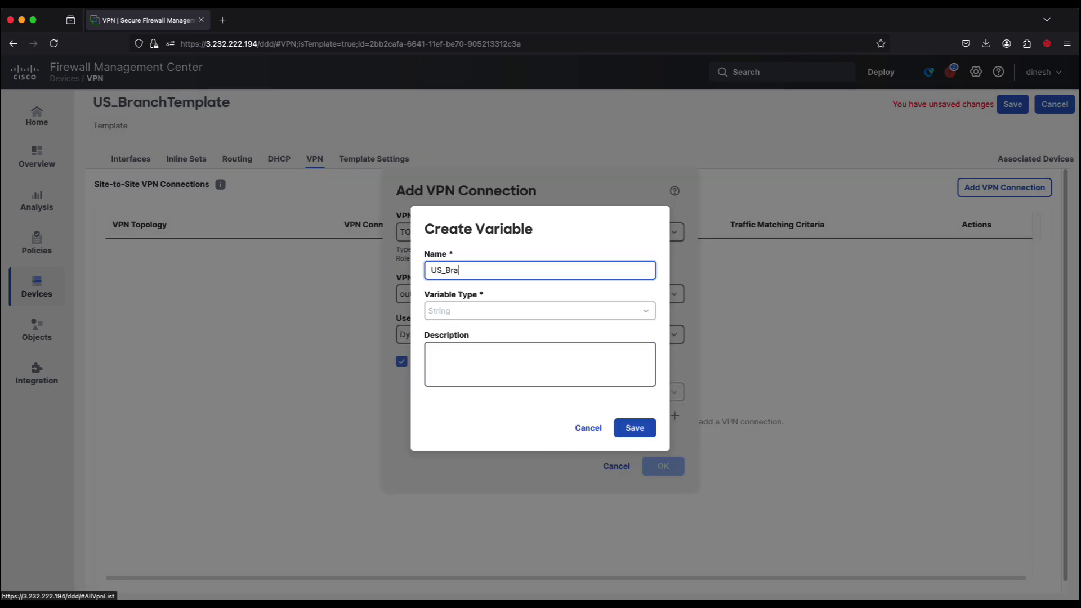
left_click(636, 430)
left_click(663, 466)
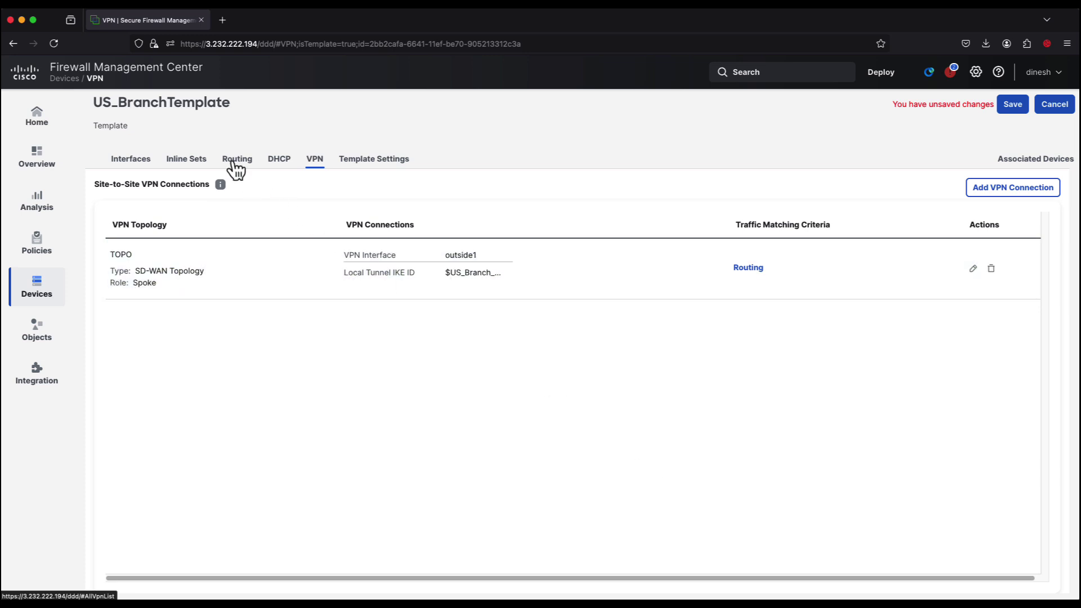
Step: Start a policy-based route from inside sending Splunk_Application by minimum round-trip time
left_click(234, 164)
left_click(184, 375)
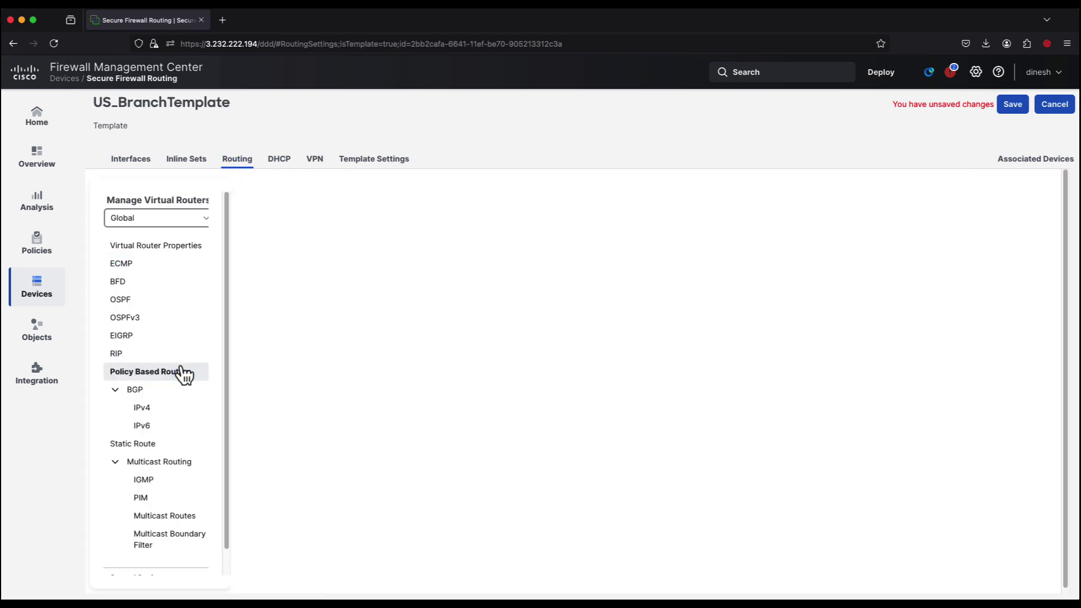
left_click(1019, 218)
left_click(765, 285)
left_click(496, 209)
left_click(471, 236)
left_click(510, 265)
left_click(417, 372)
left_click(502, 395)
Step: Add Webex_Application by minimum packet loss including outside2, and save the route
left_click(776, 477)
left_click(763, 284)
left_click(444, 209)
left_click(510, 264)
left_click(410, 392)
left_click(776, 477)
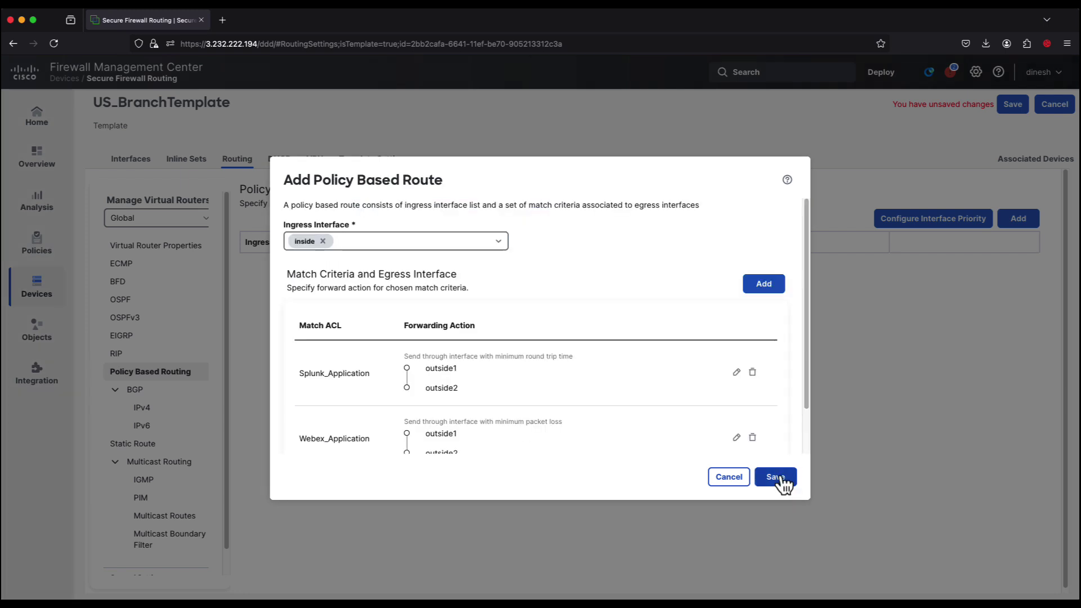
left_click(783, 479)
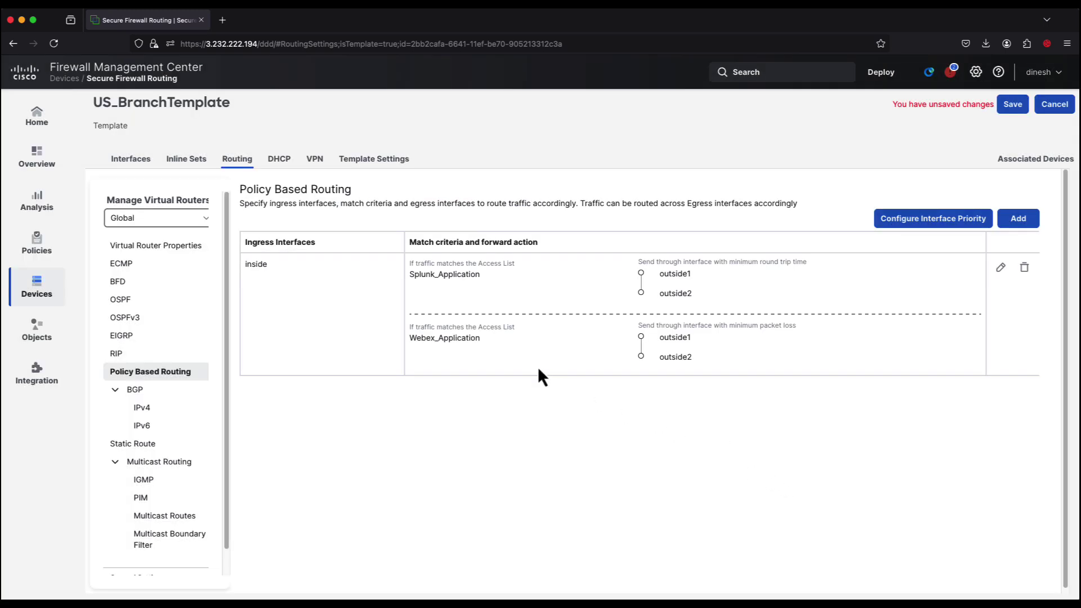
Step: In Template Settings, tick Malware Defense, IPS, URL and Secure Client Premier licenses and save
left_click(313, 161)
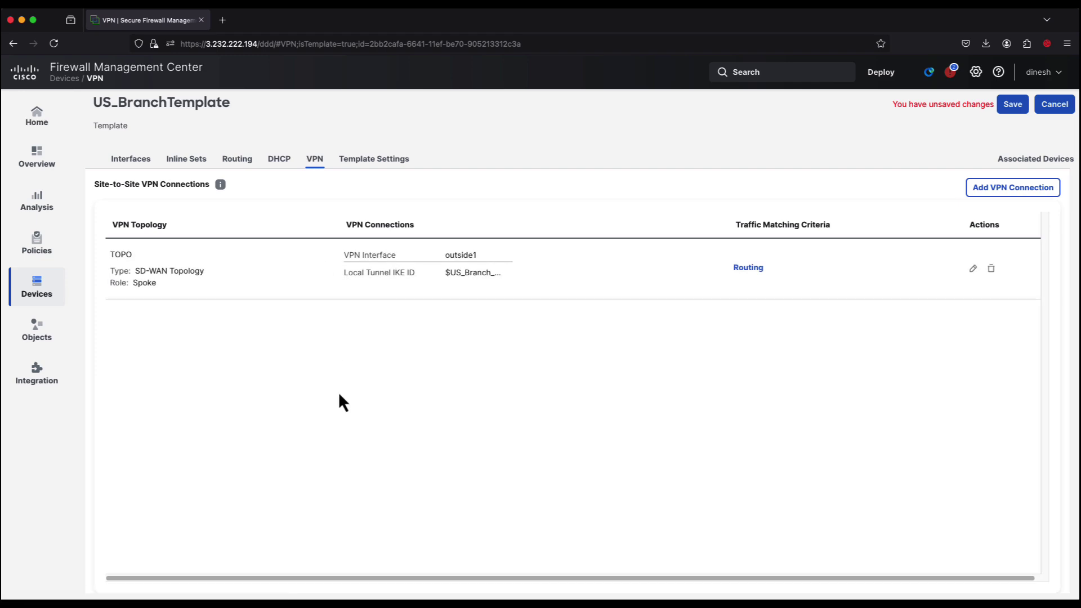
left_click(363, 162)
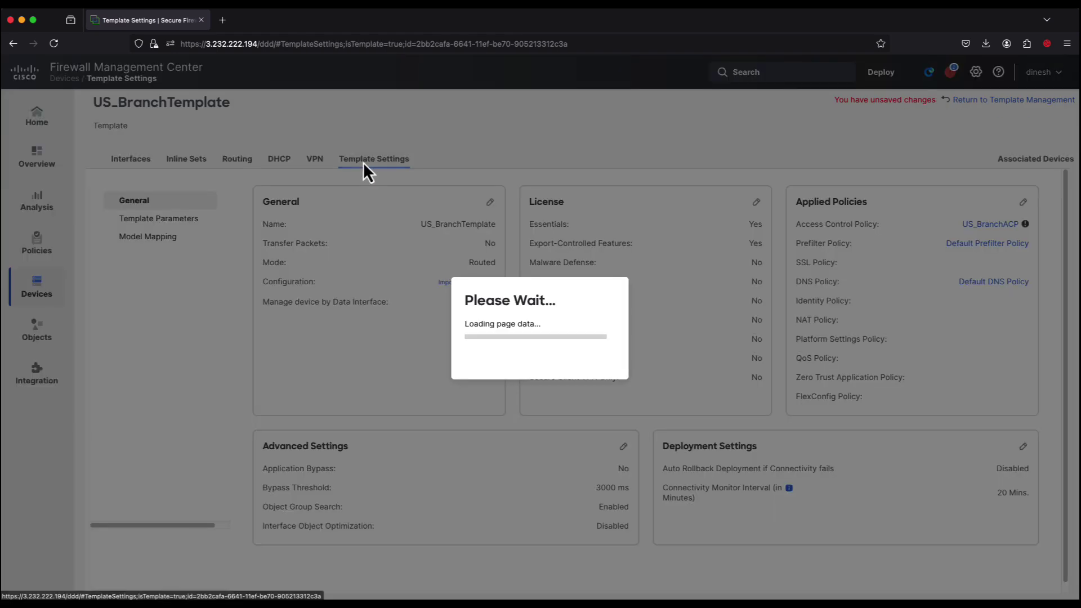
left_click(757, 203)
left_click(544, 268)
left_click(544, 290)
left_click(544, 332)
left_click(544, 354)
left_click(634, 487)
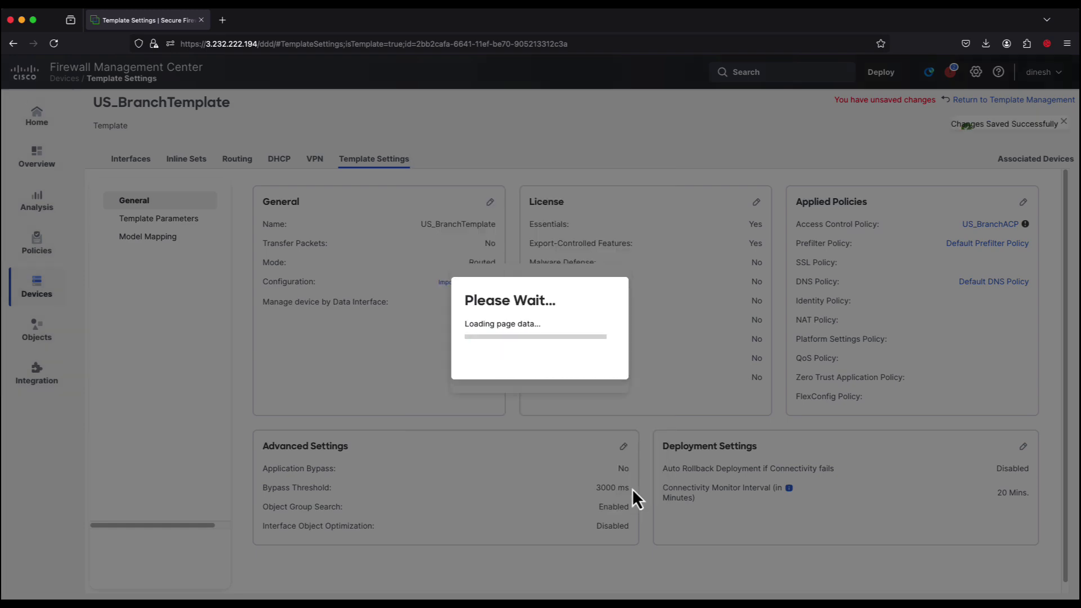
Step: Set the template's NAT, Platform Settings and QoS policies to US_BranchNATPolicy, US_BranchPlatformSettings and US_BranchQoSPolicy
left_click(601, 369)
left_click(1023, 201)
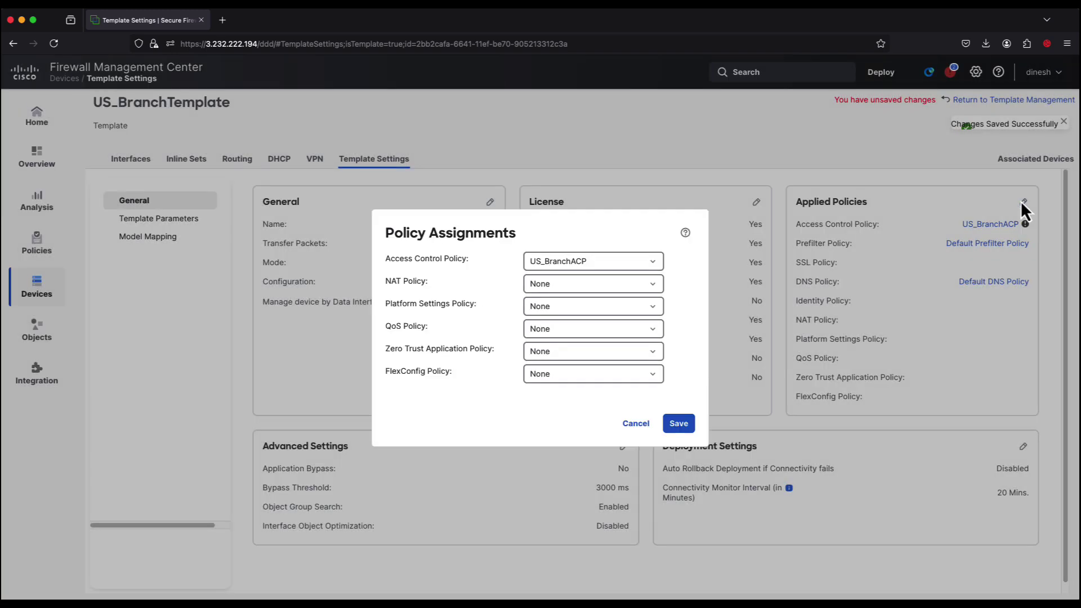
left_click(580, 307)
left_click(570, 350)
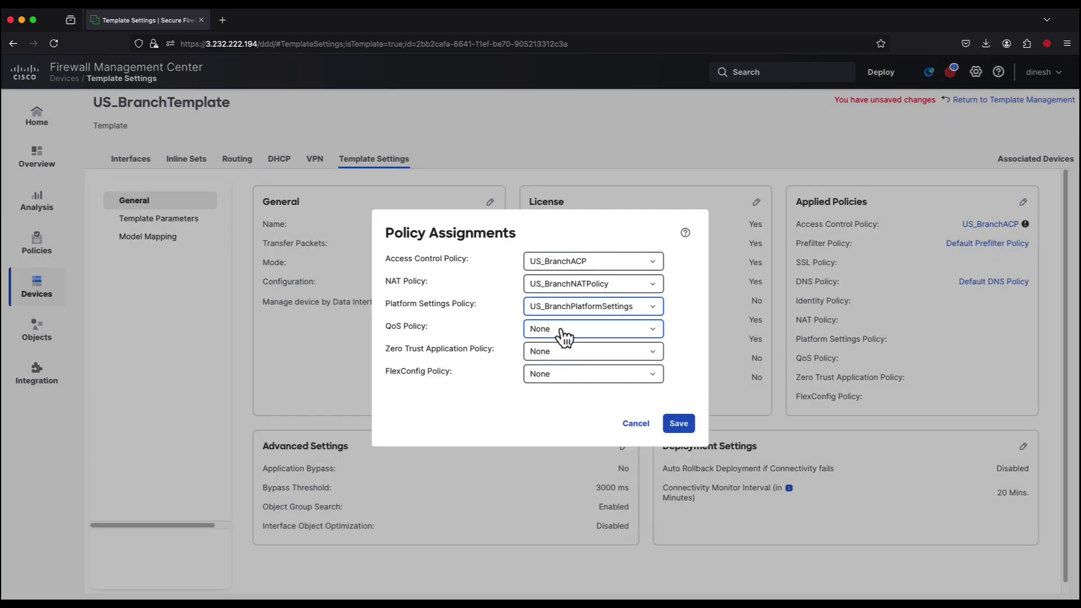
left_click(562, 332)
left_click(569, 393)
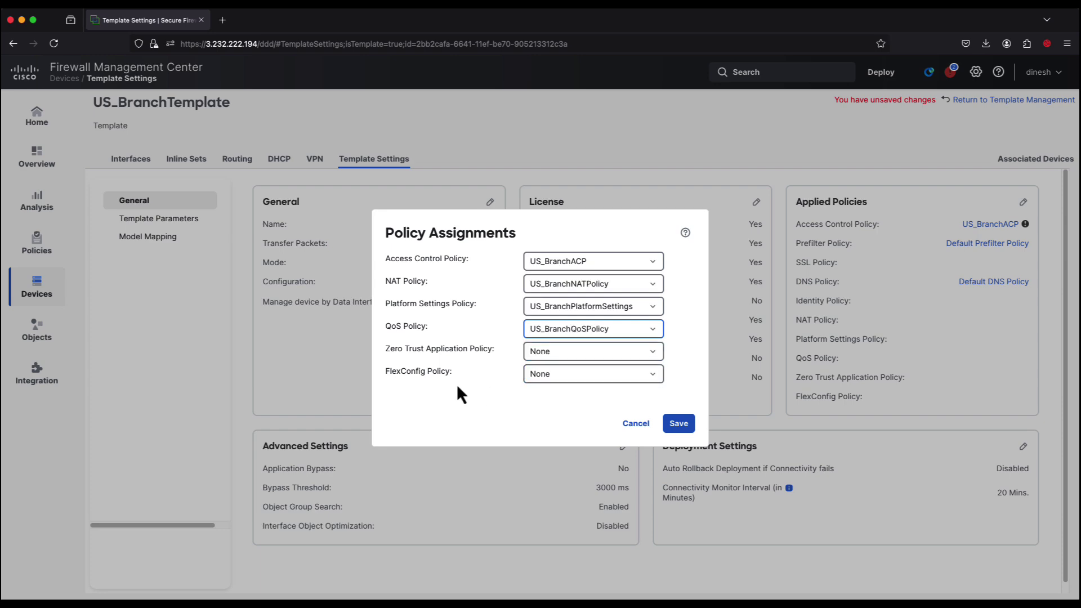
left_click(681, 425)
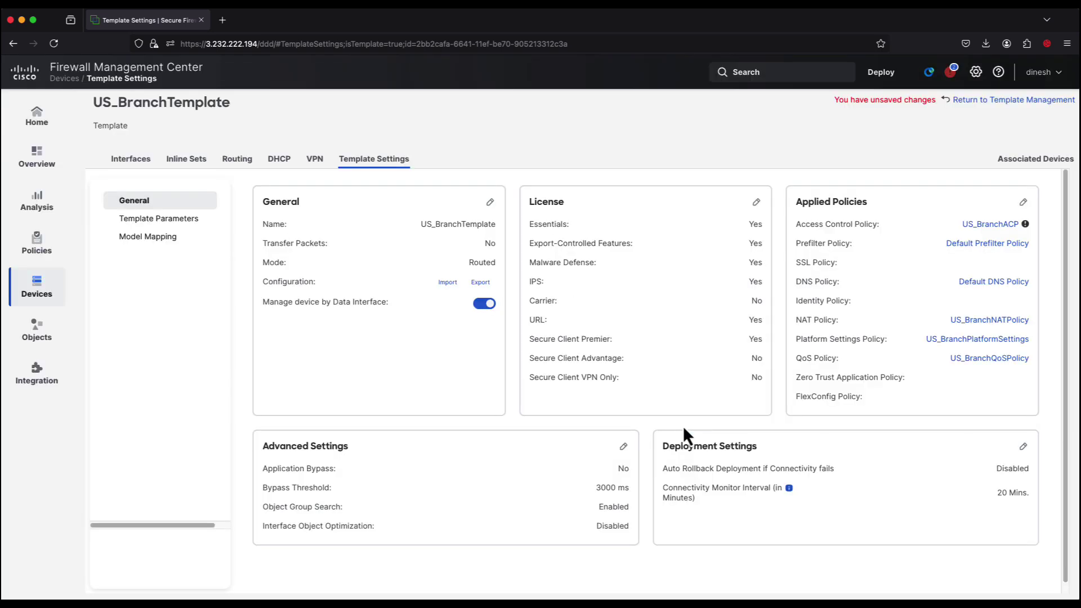
left_click(176, 227)
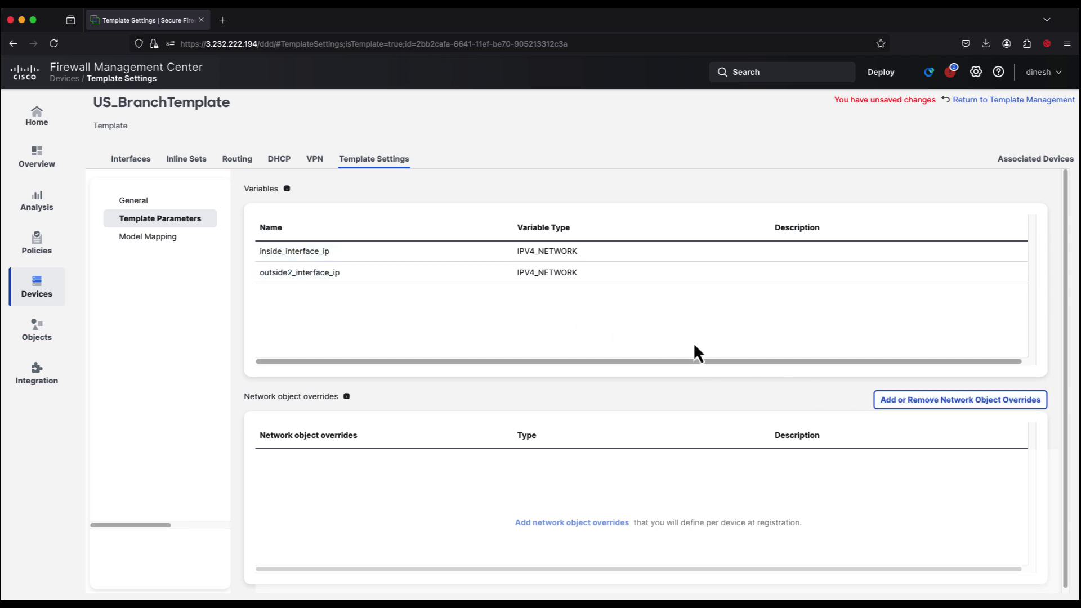
Step: Make inside_gateway, inside_subnet, outside2_gateway, snmp_server and snmp_server_gateway overridable per device
left_click(923, 401)
left_click(273, 327)
left_click(243, 342)
left_click(243, 360)
left_click(243, 376)
left_click(244, 393)
left_click(540, 314)
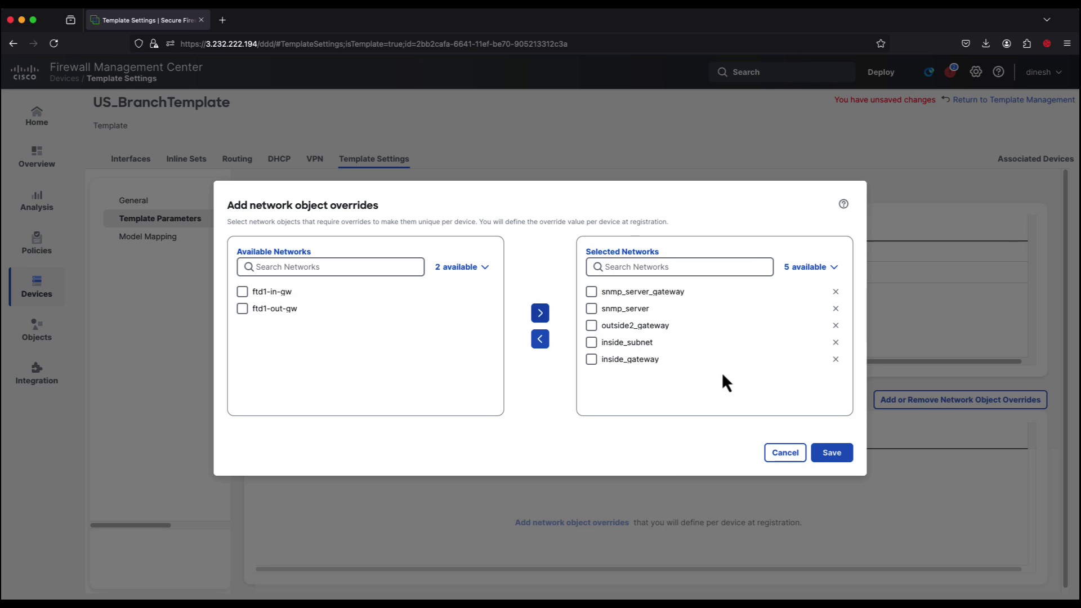
left_click(832, 454)
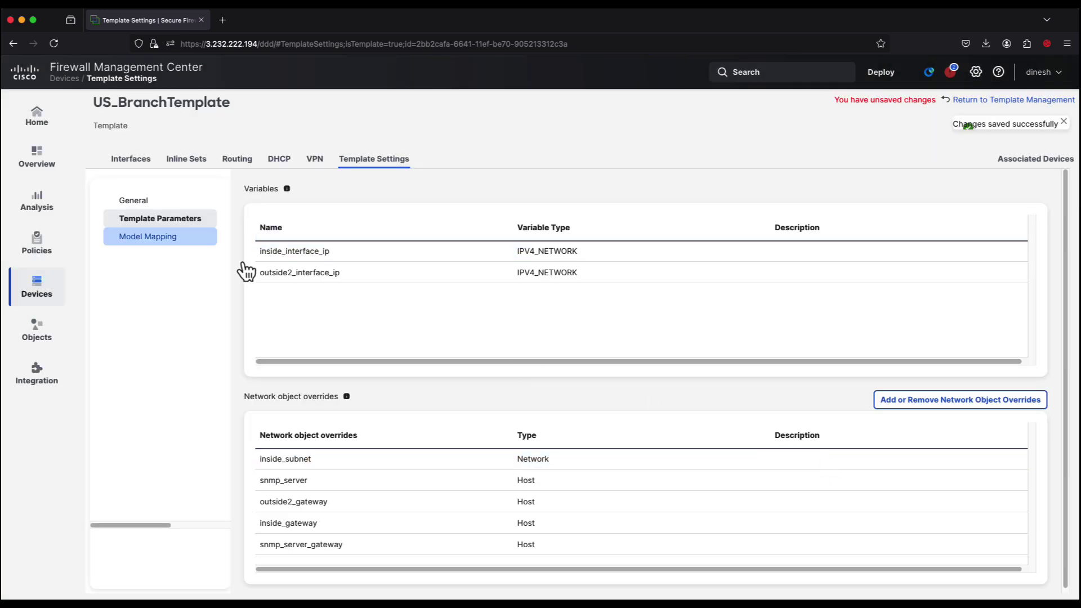
left_click(176, 241)
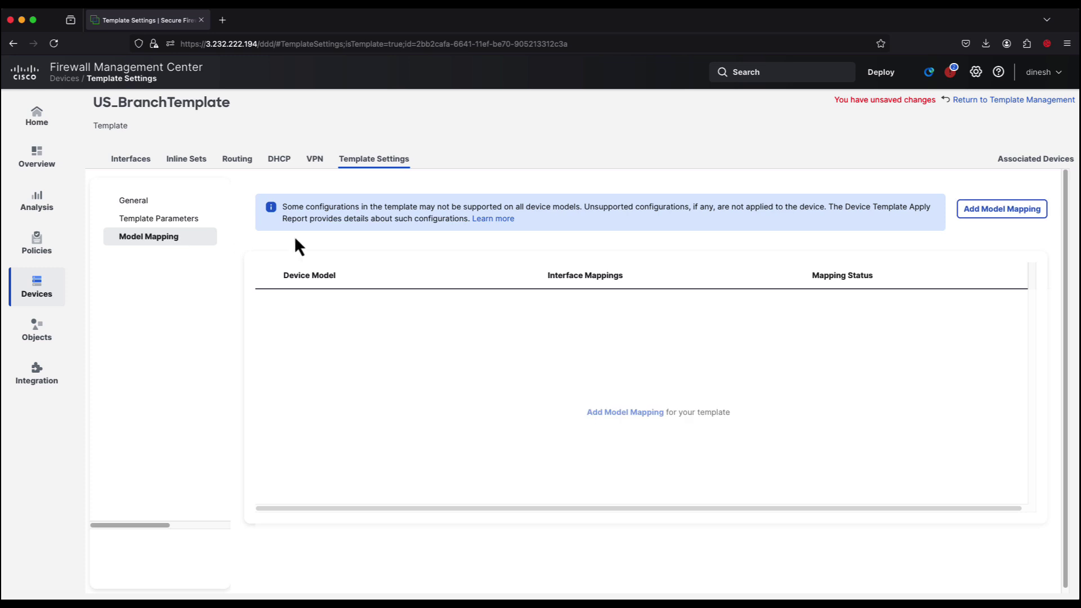
Step: Map the template interfaces to Firepower 1010 default ports, keeping Ethernet1/3, and save
left_click(1002, 211)
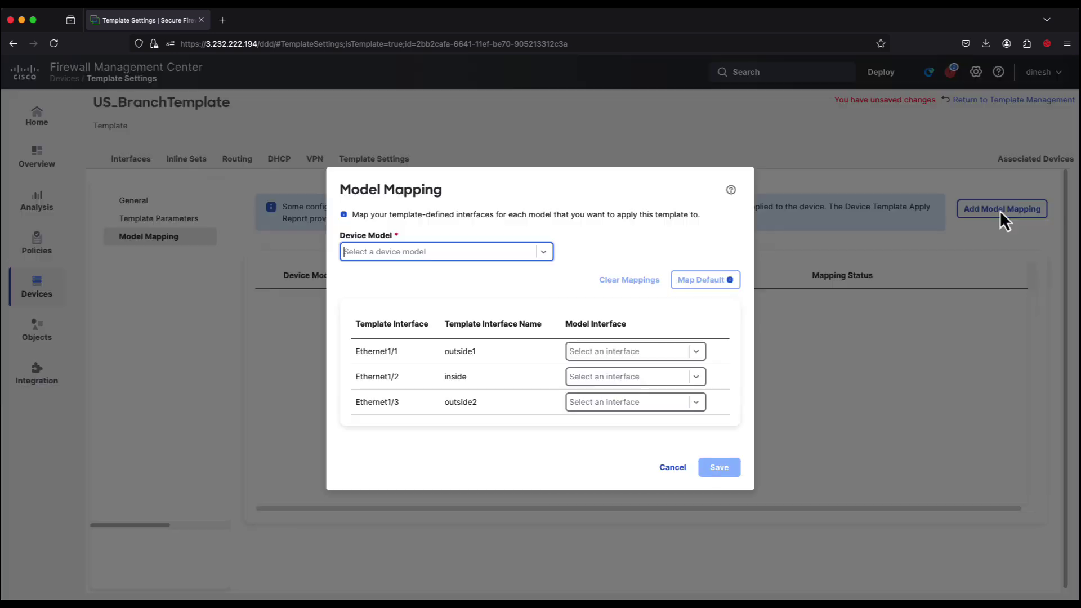
left_click(544, 253)
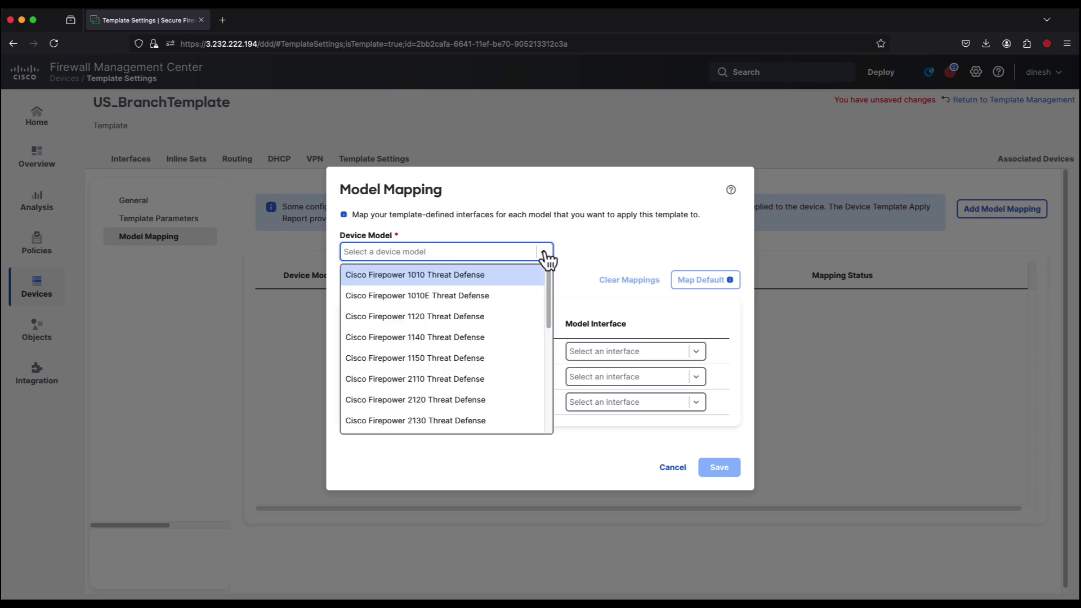
left_click(490, 275)
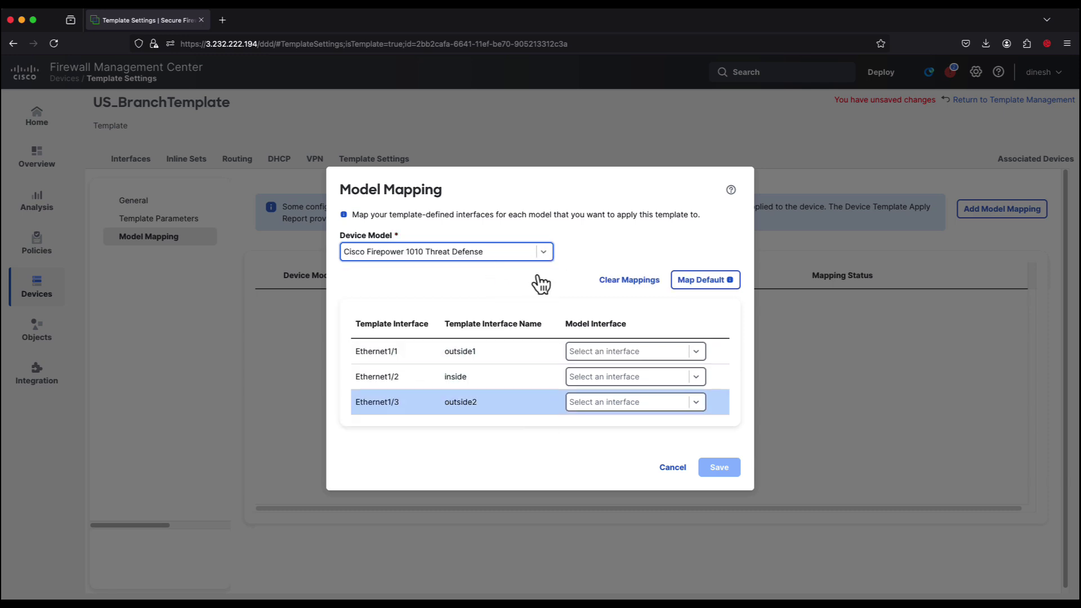
left_click(705, 291)
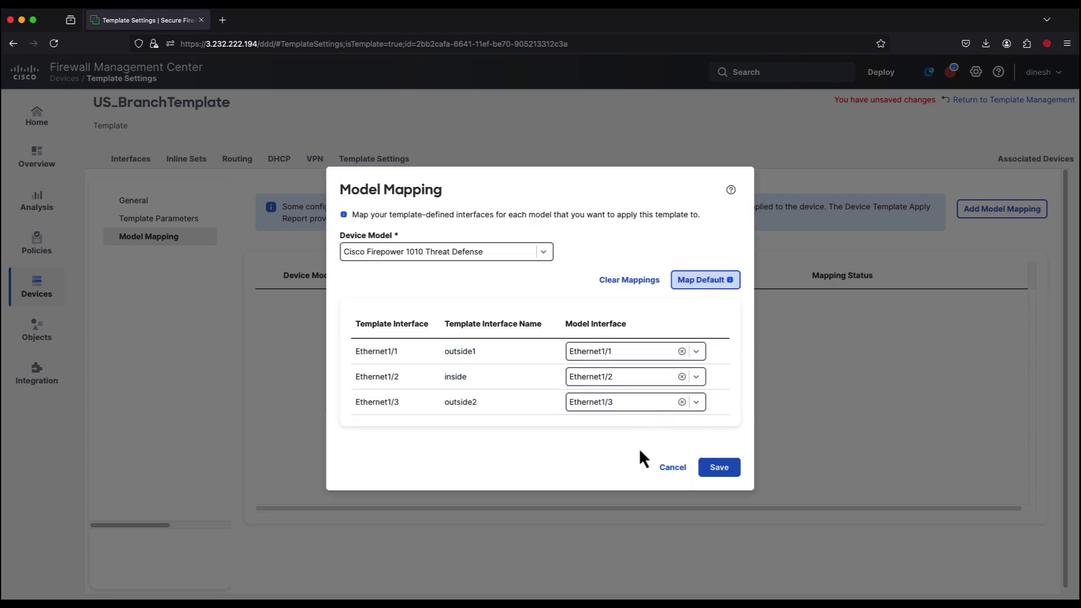
left_click(696, 402)
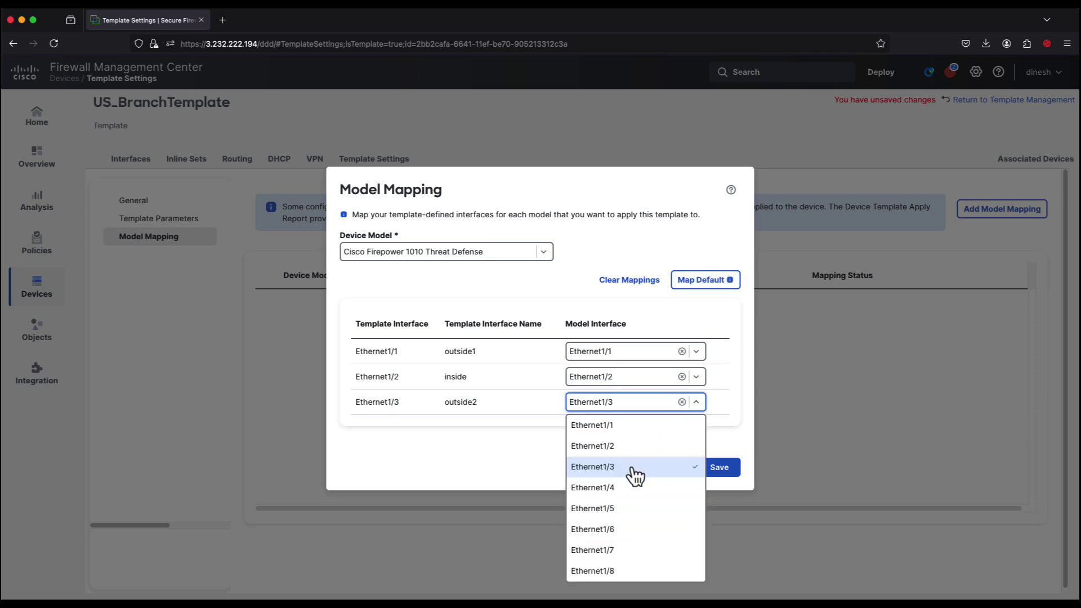
left_click(506, 437)
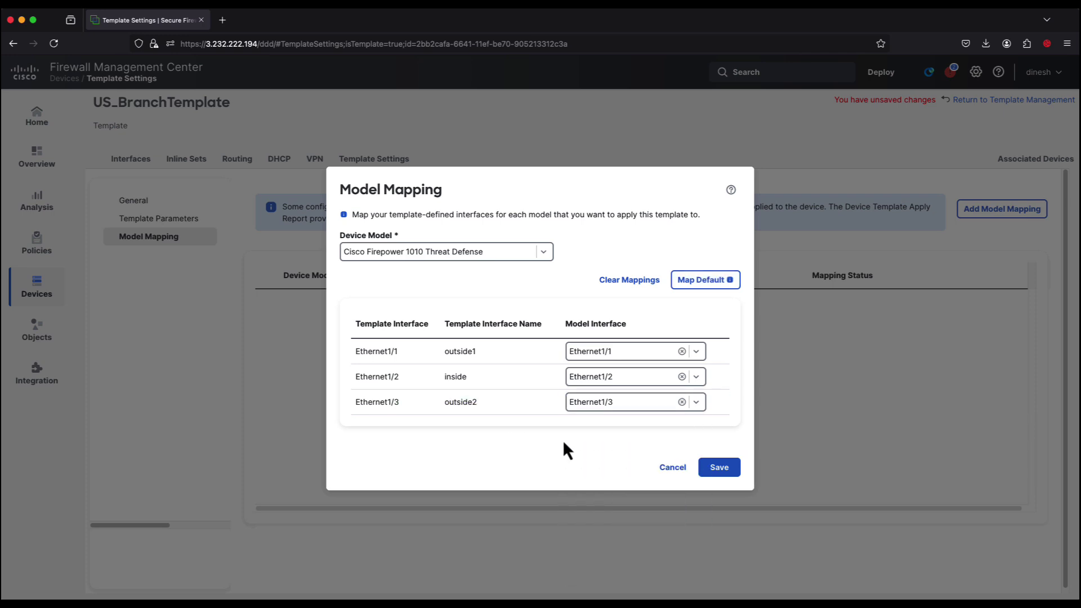
left_click(725, 468)
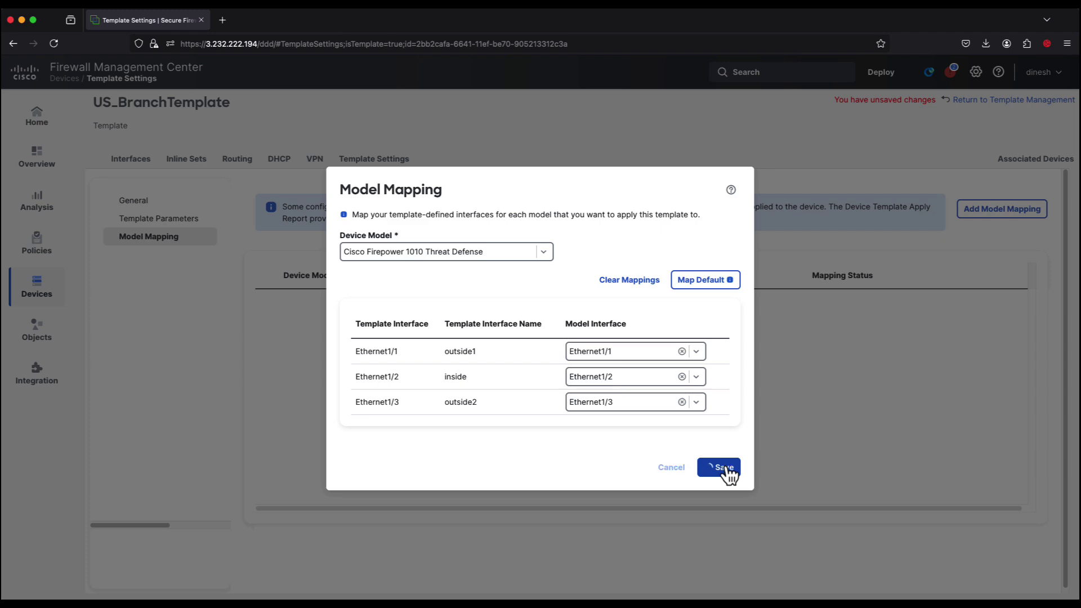
Step: Add a Secure Firewall 3105 model mapping using its default ports and save it
left_click(1003, 209)
left_click(544, 254)
scroll(488, 343, "down", 5)
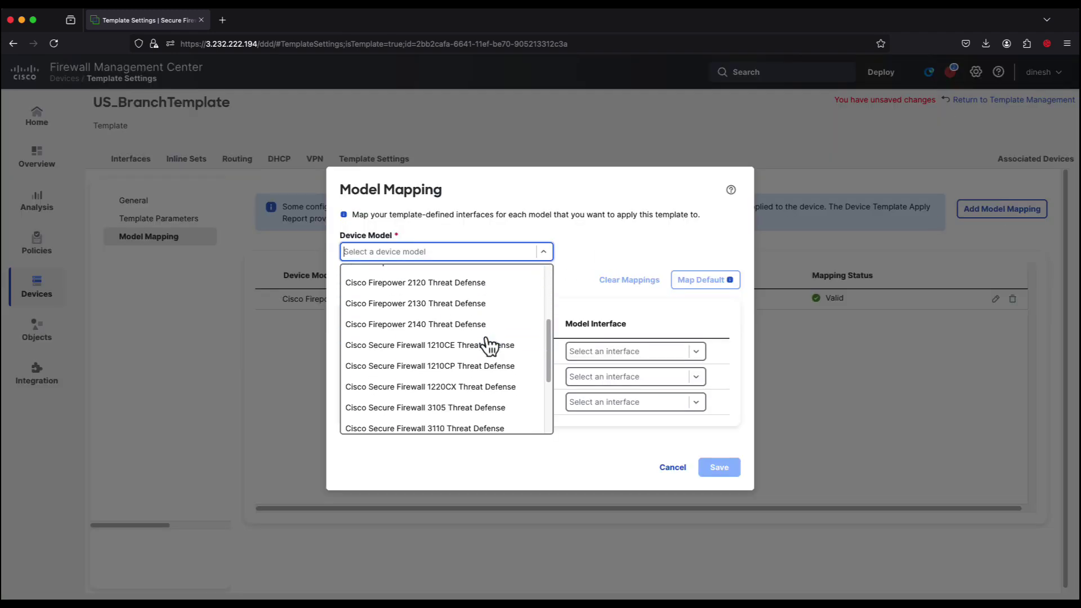
left_click(417, 390)
left_click(705, 280)
left_click(721, 469)
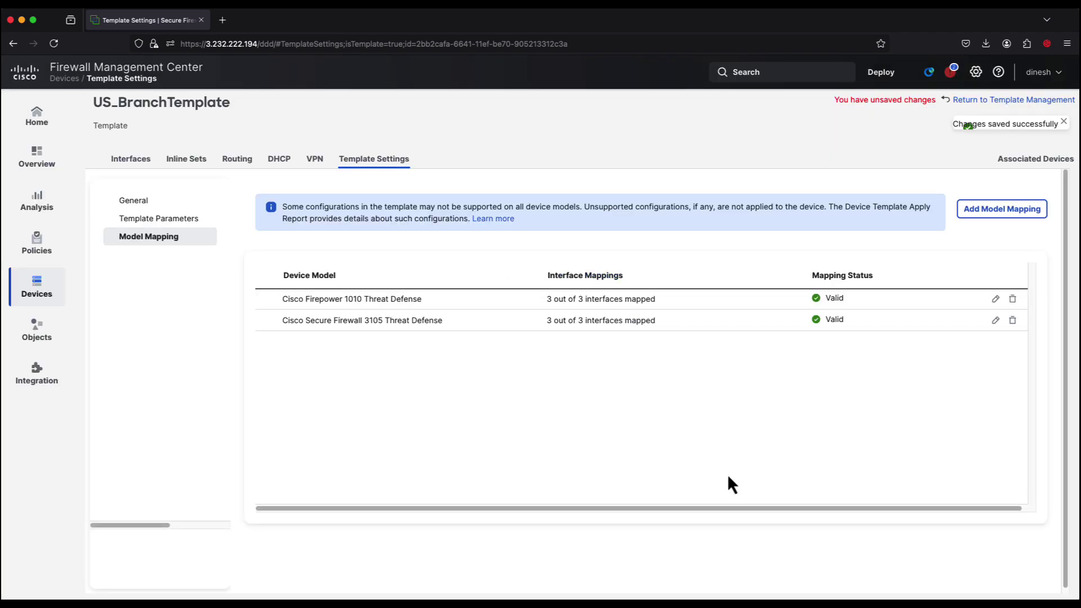
left_click(132, 158)
Step: Save the template, then run configure manager add for 3.232.222.194 with the registration key and NAT ID
left_click(1010, 109)
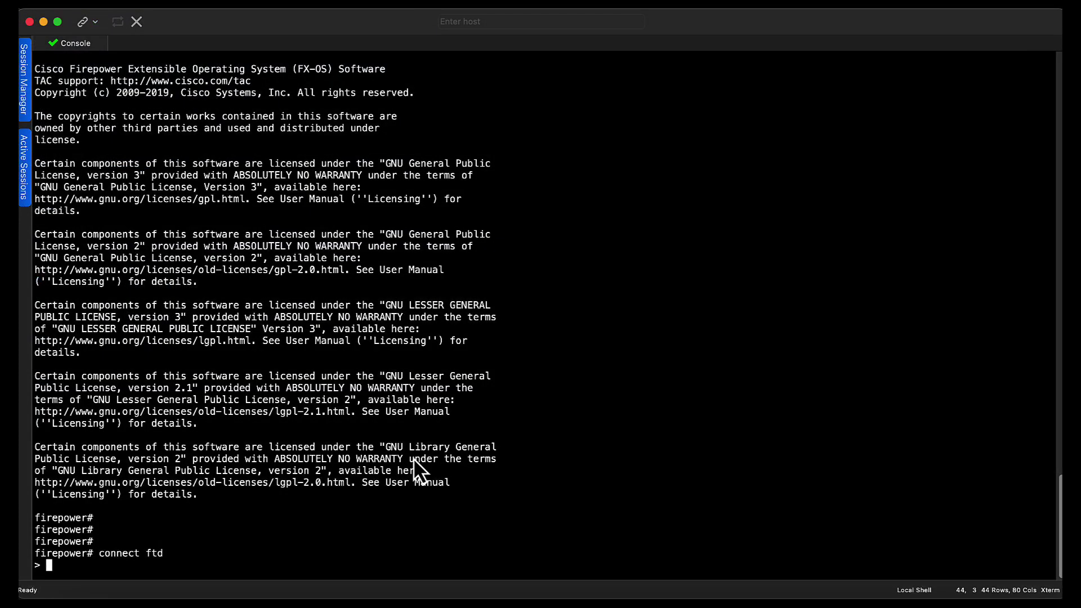
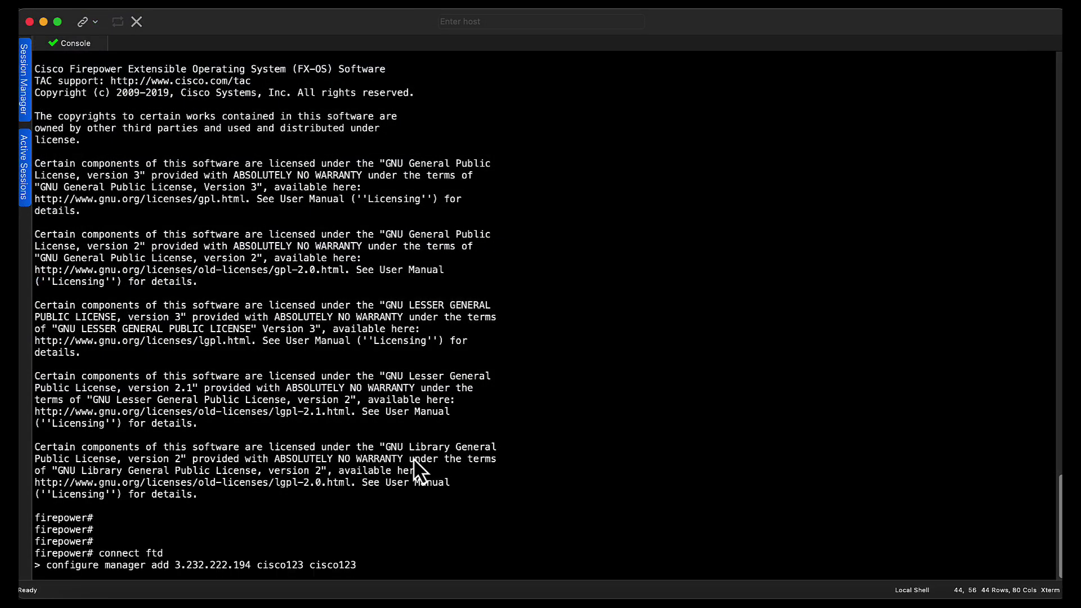
key("Return")
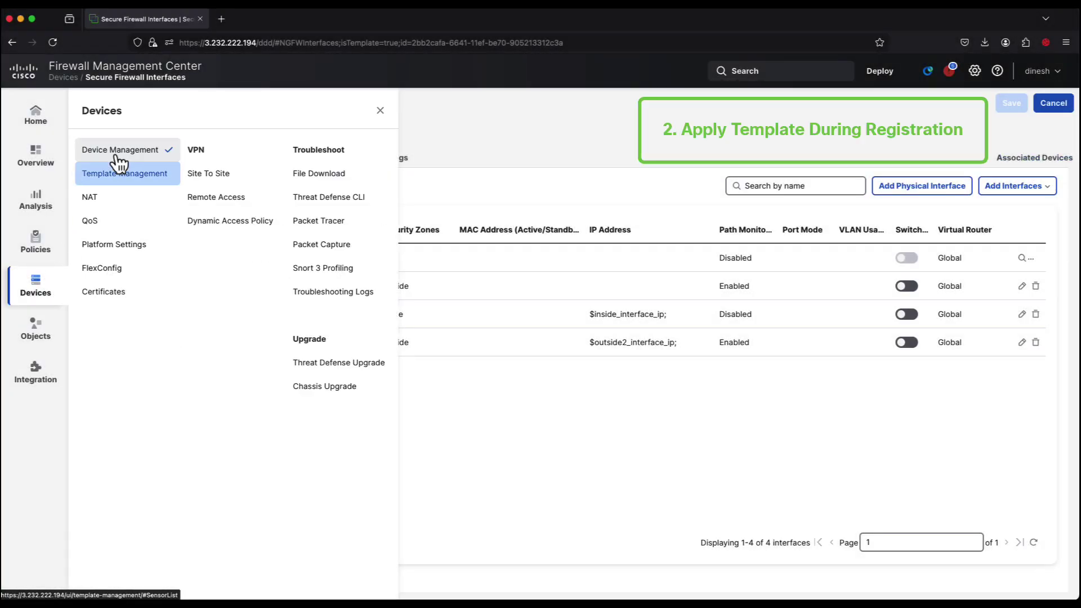
Step: Add a single device by Registration Key using US_BranchTemplate as its device template
left_click(116, 155)
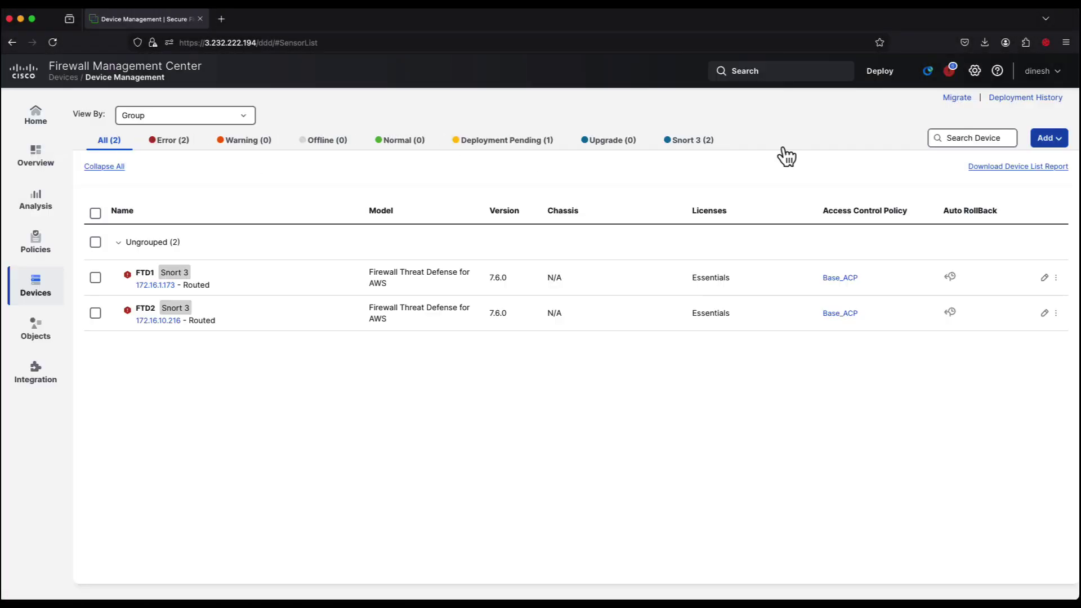
left_click(1056, 148)
left_click(1011, 186)
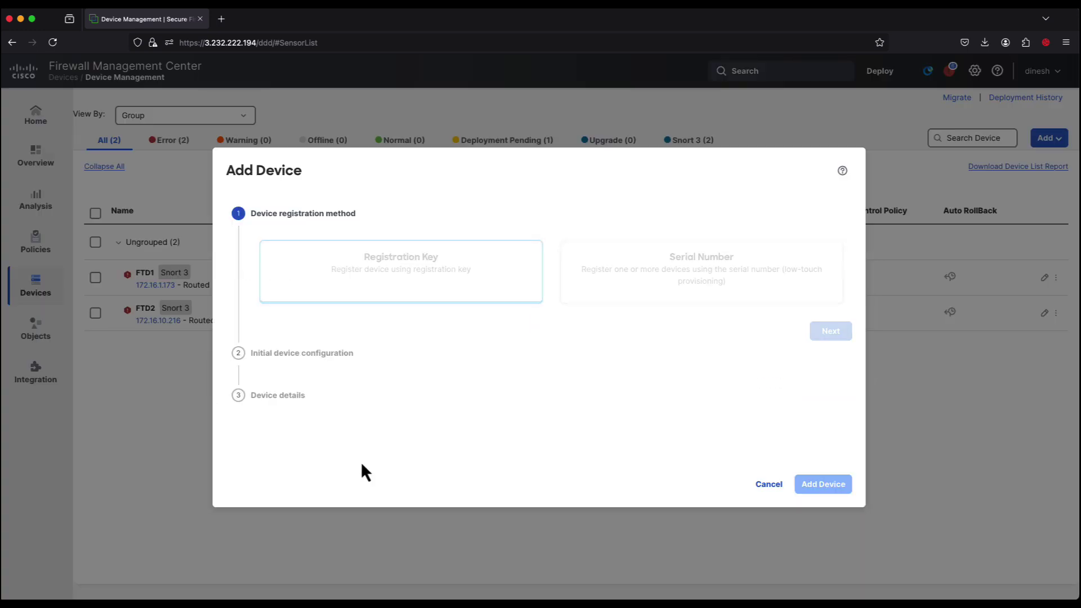
left_click(827, 332)
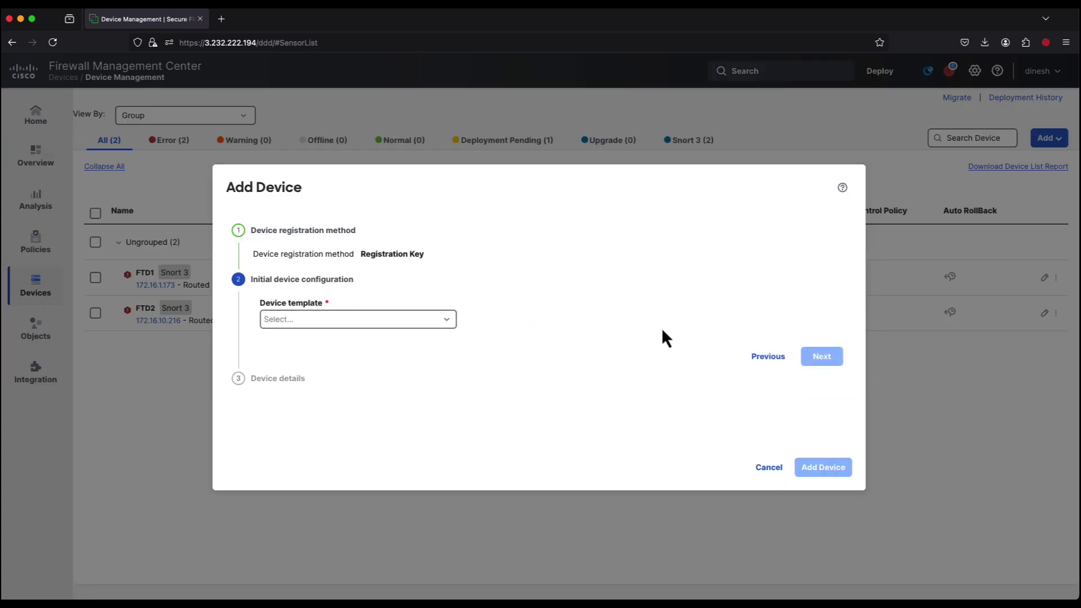
left_click(450, 322)
left_click(363, 341)
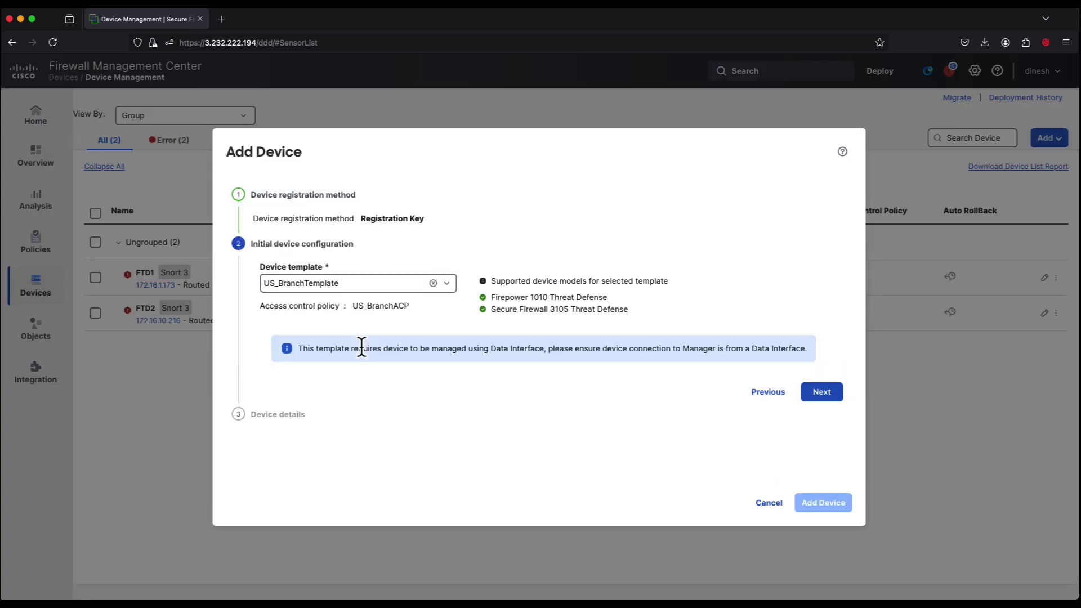
left_click(824, 395)
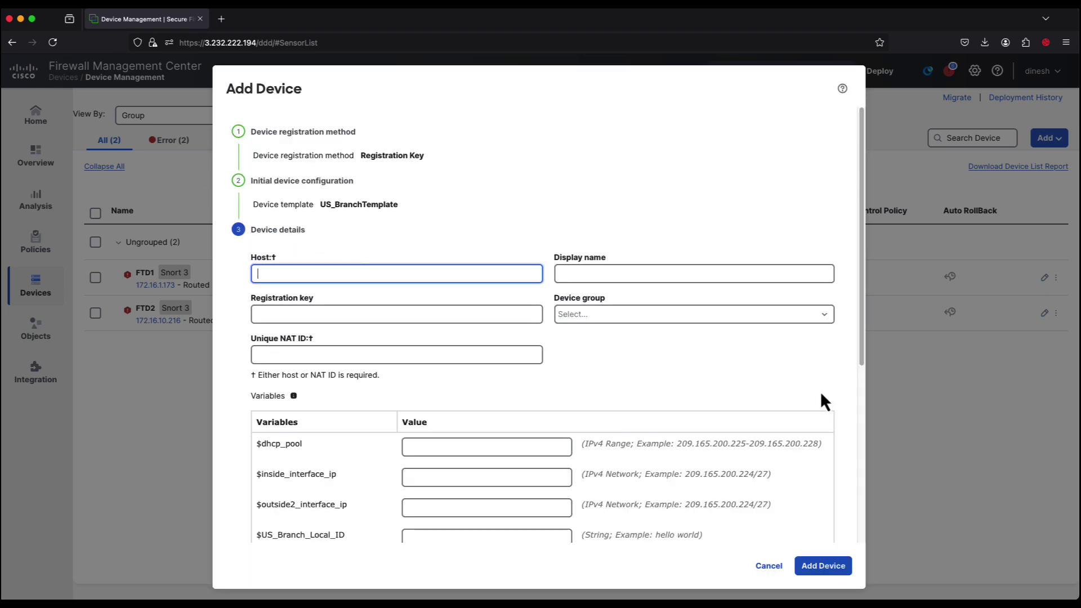
Step: Enter display name NY47 plus the registration key and unique NAT ID
key("Tab")
type("NY47")
left_click(486, 316)
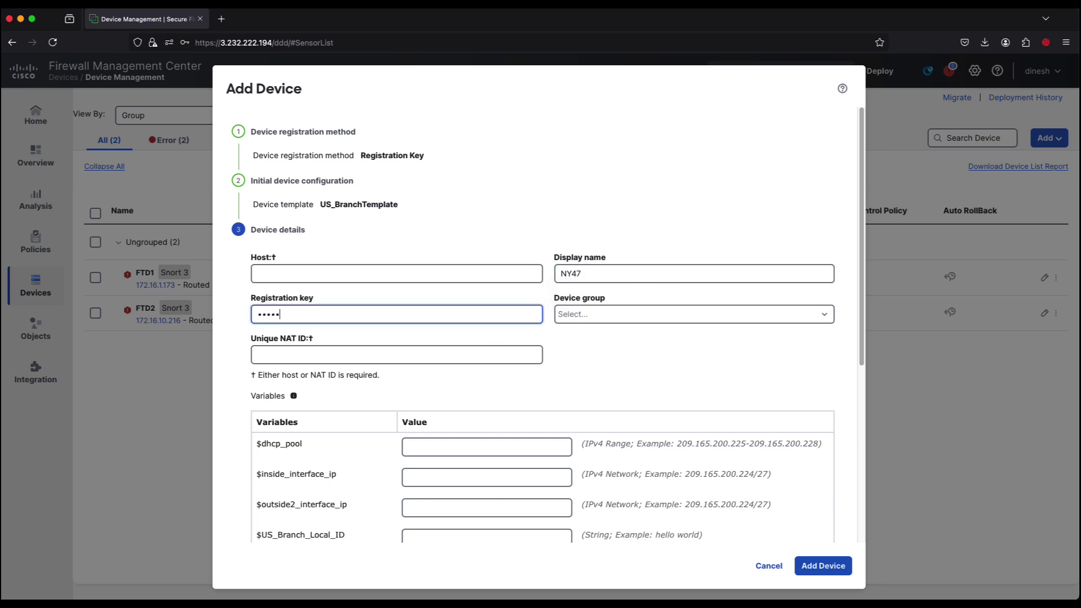
left_click(490, 359)
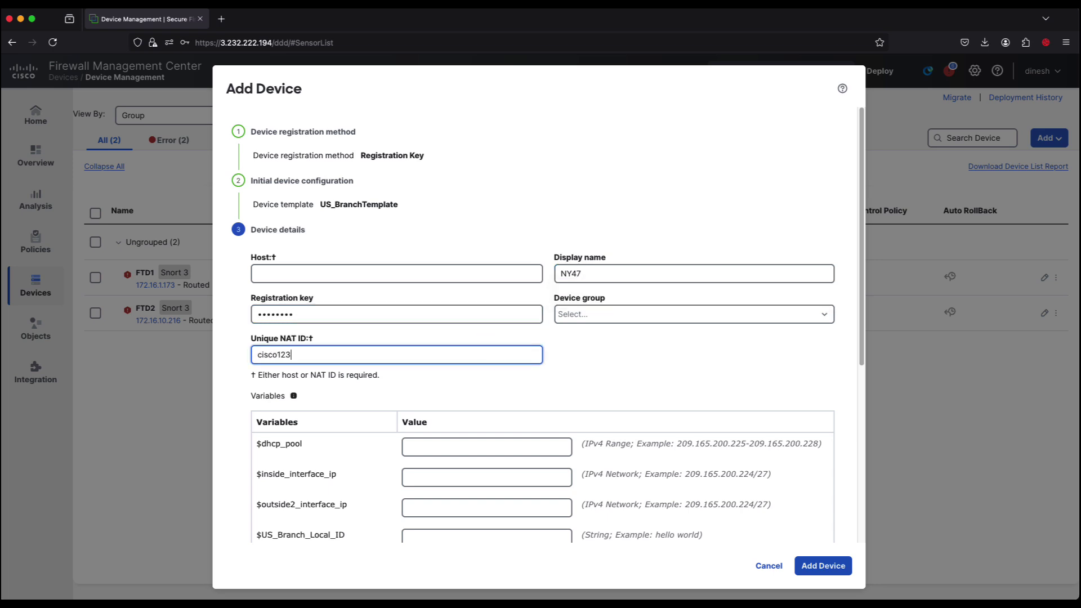
scroll(540, 366, "down", 5)
Step: Fill the template variables: DHCP pool range, interface addresses, and US_Branch_Local_ID NY47
key("super+Tab")
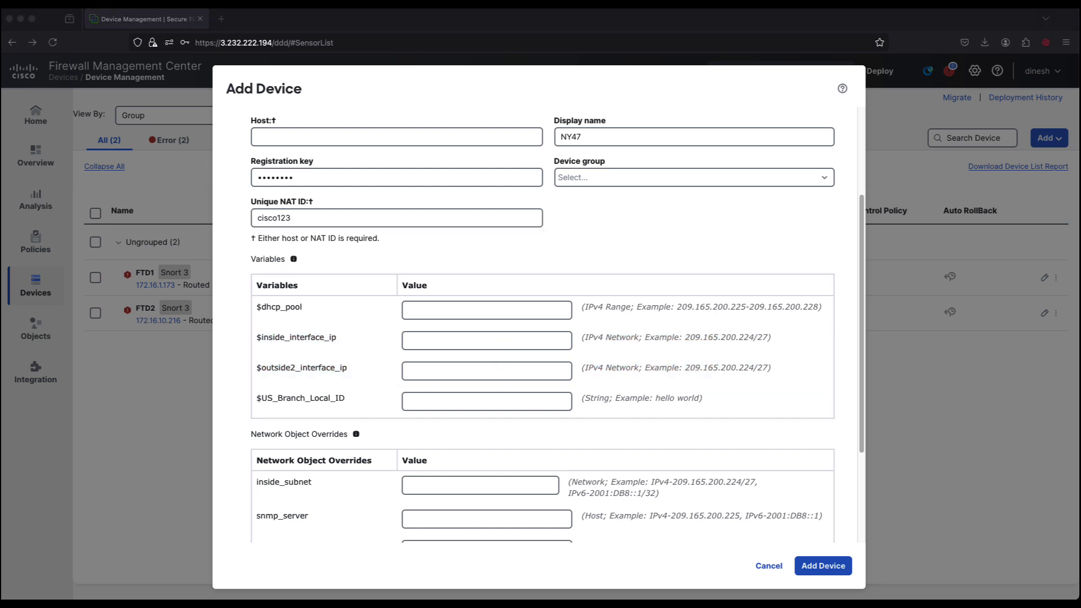
left_click(459, 310)
type("192.168.33.101-192.168.33.150")
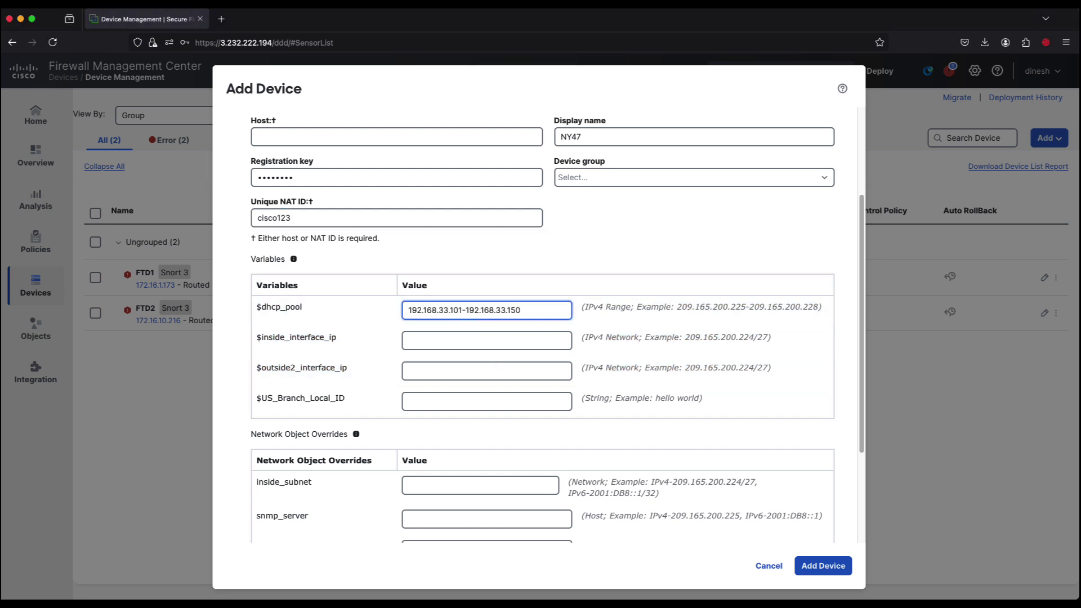
key("super+Tab")
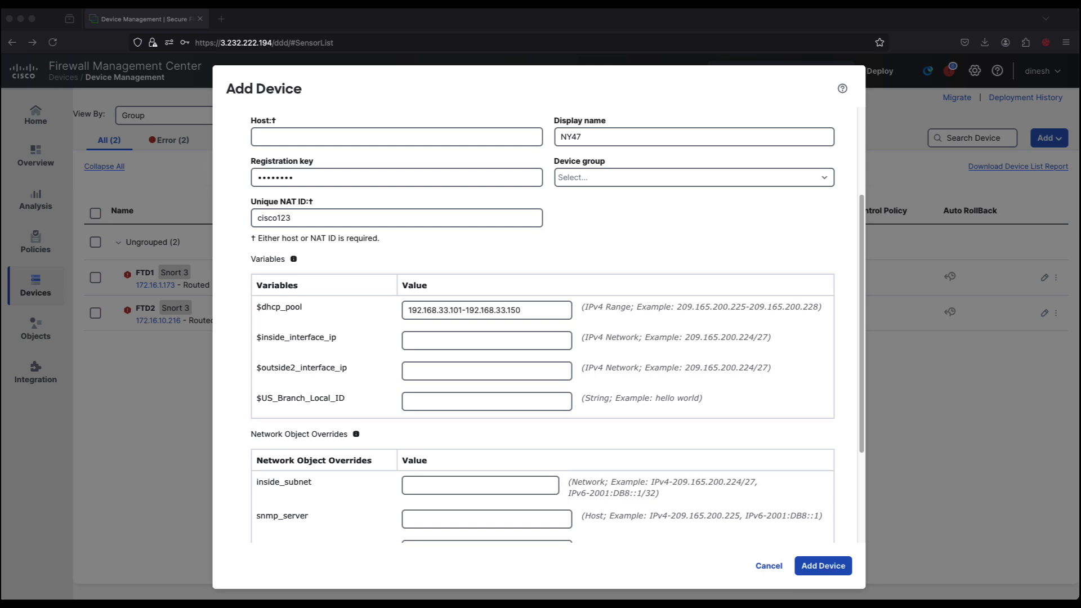
left_click(458, 343)
type("192.168.33.100/24")
key("super+Tab")
left_click(450, 371)
type("198.18.10.100/24")
left_click(450, 401)
type("NY47")
scroll(491, 410, "down", 3)
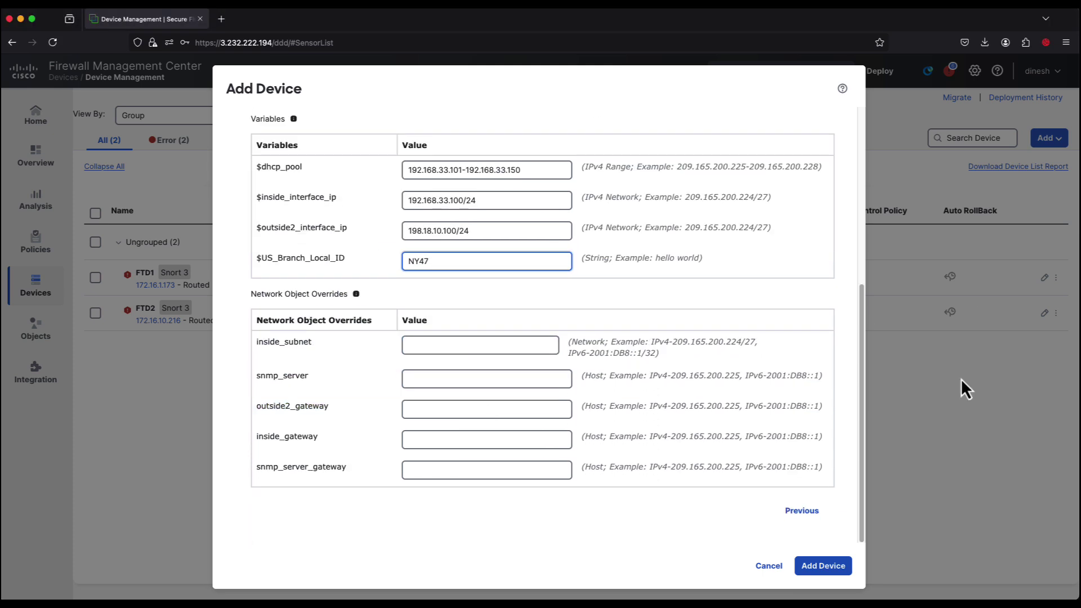
Step: Set overrides: inside_subnet 192.168.0.0/16, snmp_server 192.168.3.10, plus the three gateway addresses
left_click(436, 349)
type("192.168.0.0/16")
left_click(515, 381)
type("192.168.3.10")
key("super+Tab")
left_click(521, 410)
type("198.18.10.1")
key("super+Tab")
left_click(522, 440)
type("192.168.33.1")
key("super+Tab")
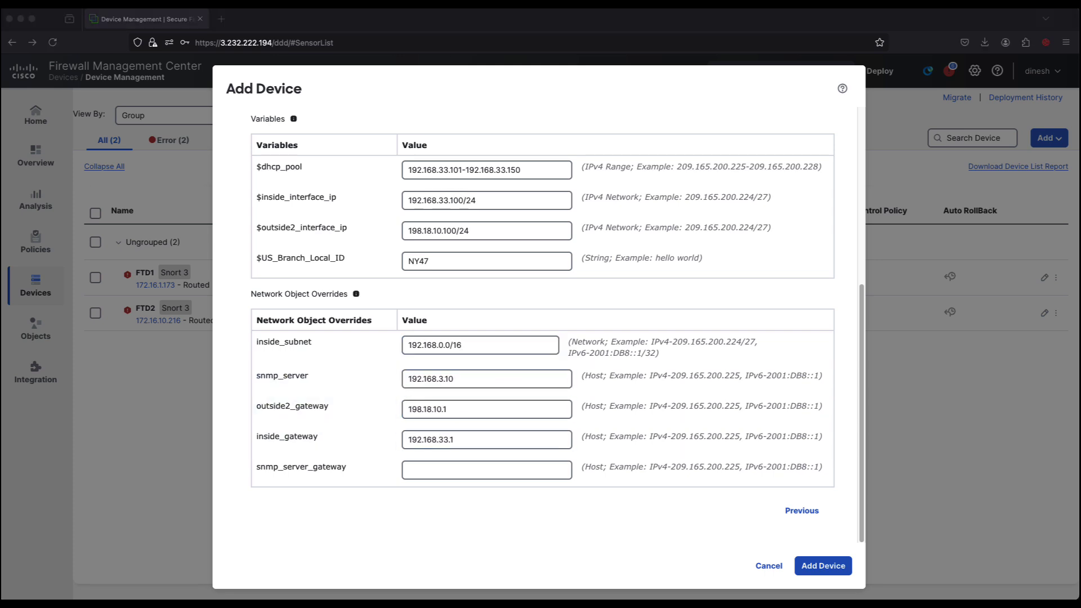
left_click(440, 470)
key("super+v")
Step: Submit NY47 with Add Device
scroll(678, 498, "up", 5)
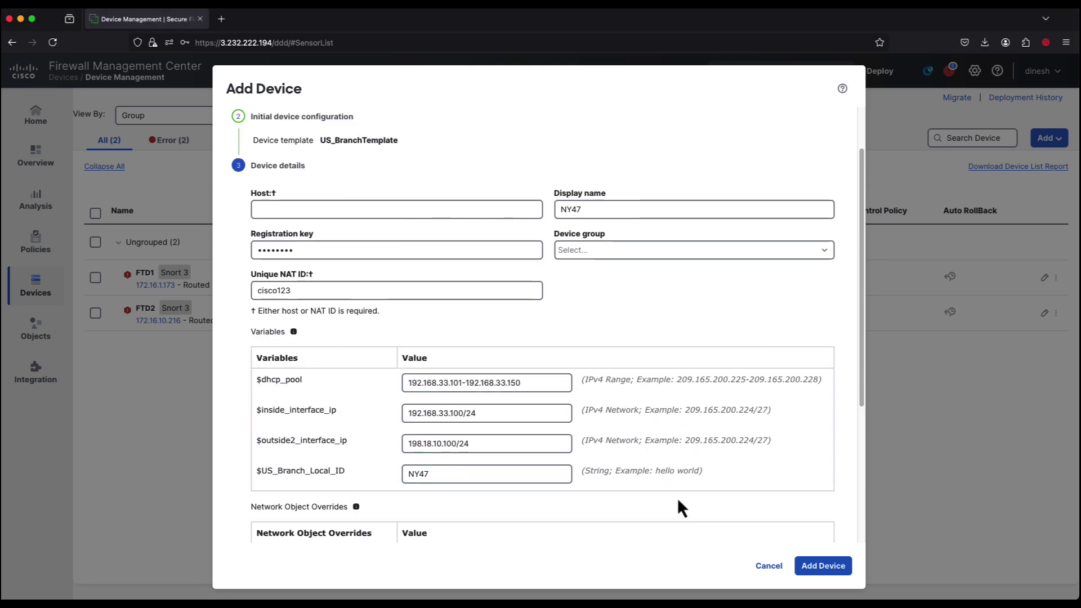
scroll(677, 498, "down", 5)
left_click(815, 567)
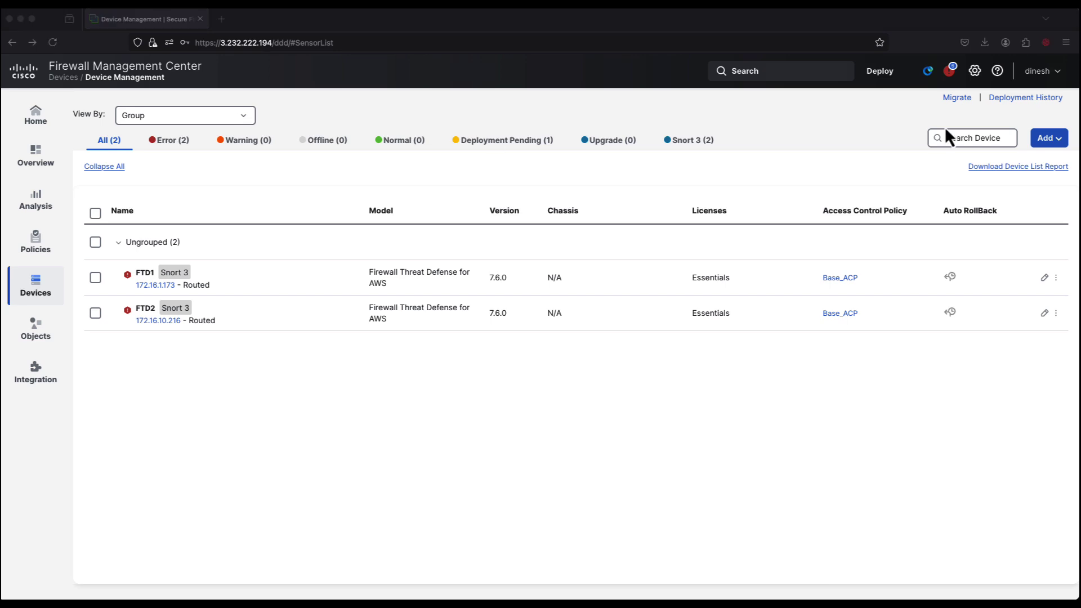
Step: Show the Tasks list in the notification center to check NY47's registration
left_click(953, 72)
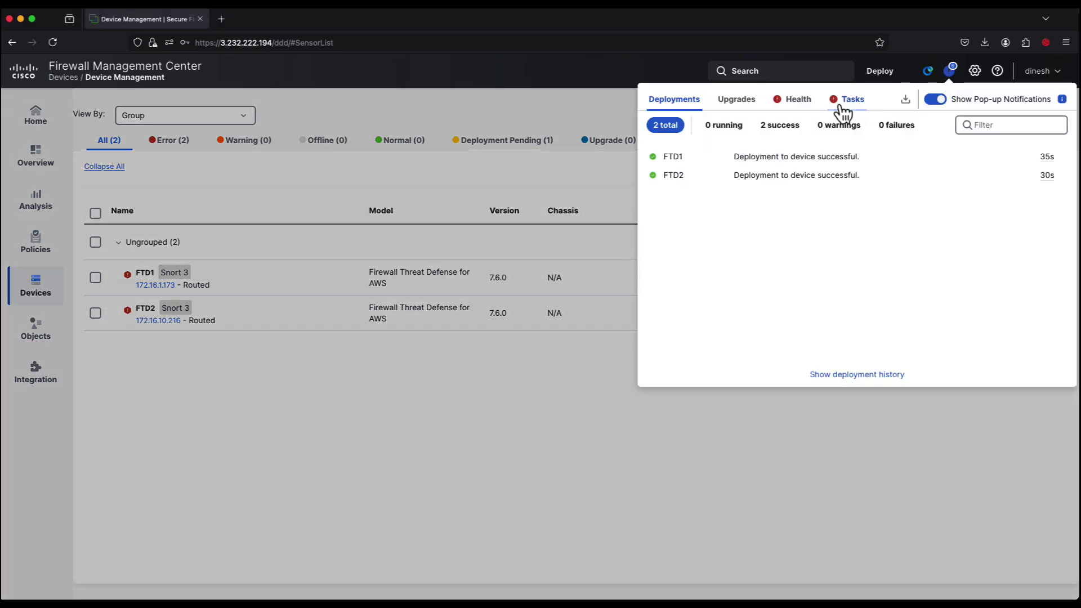
left_click(843, 101)
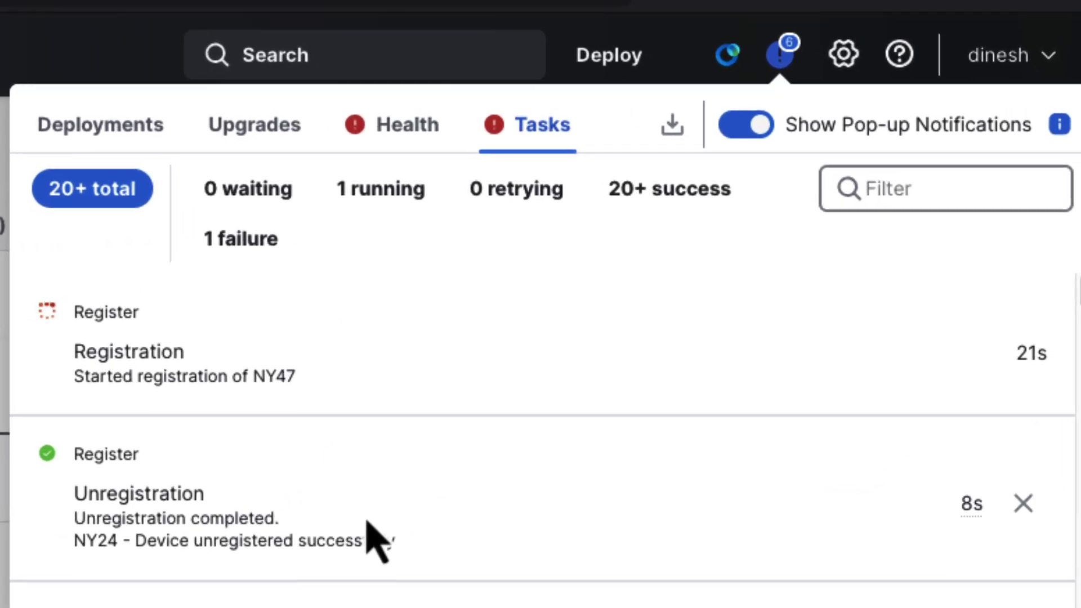
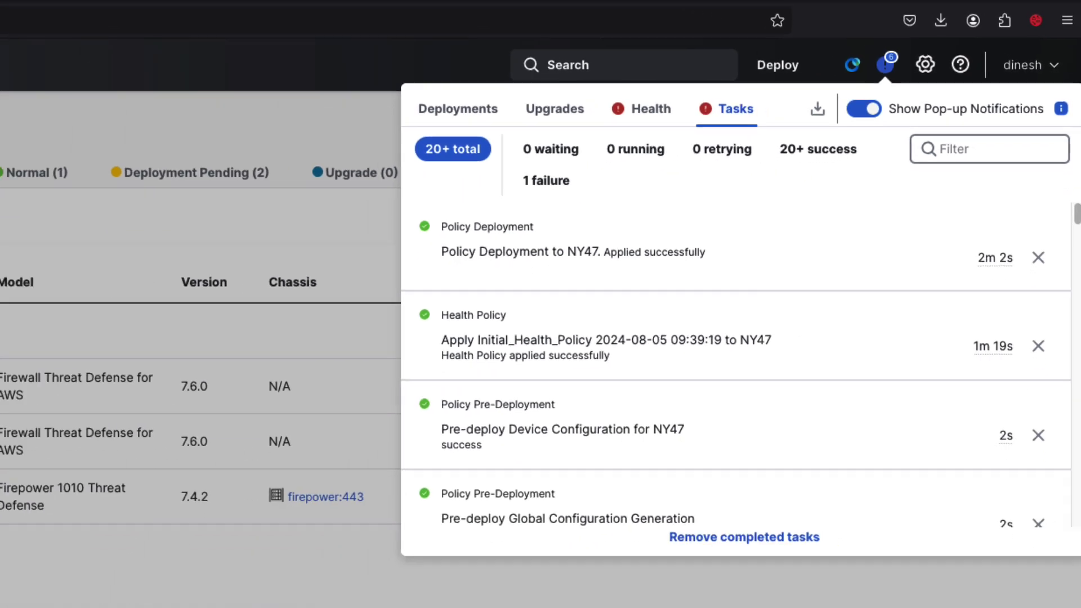
Step: Close the task list and deploy the pending changes to the FTD1 hub device
left_click(4, 563)
left_click(878, 73)
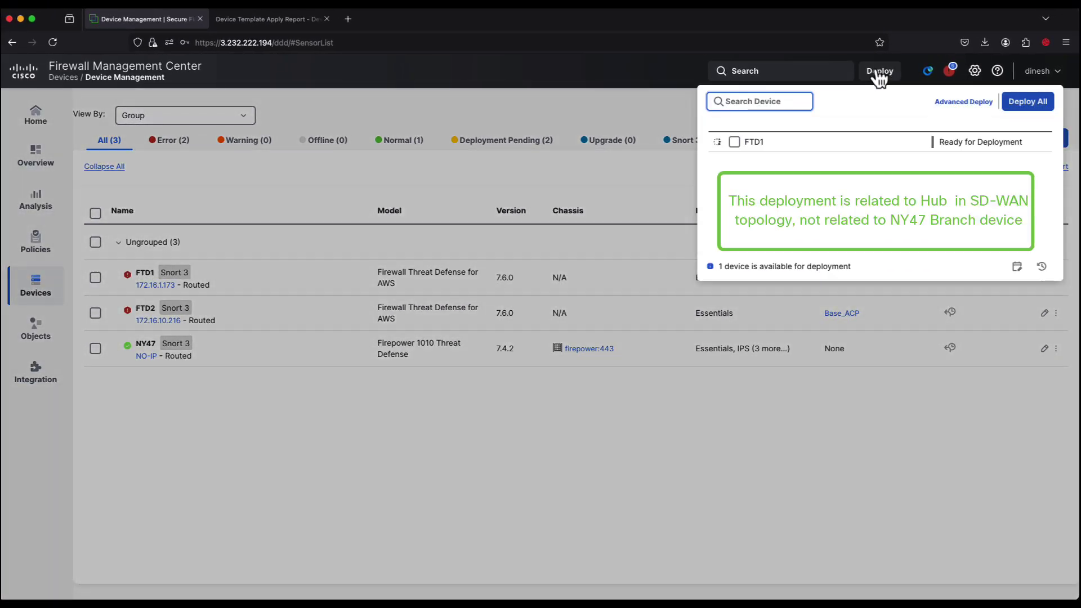
left_click(734, 142)
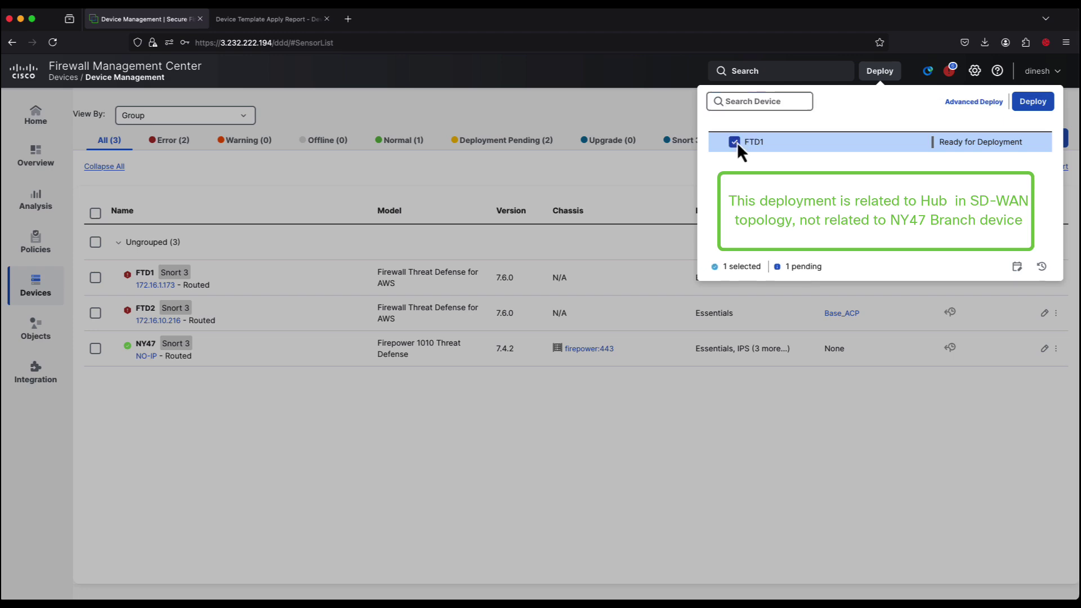
left_click(1036, 102)
left_click(540, 425)
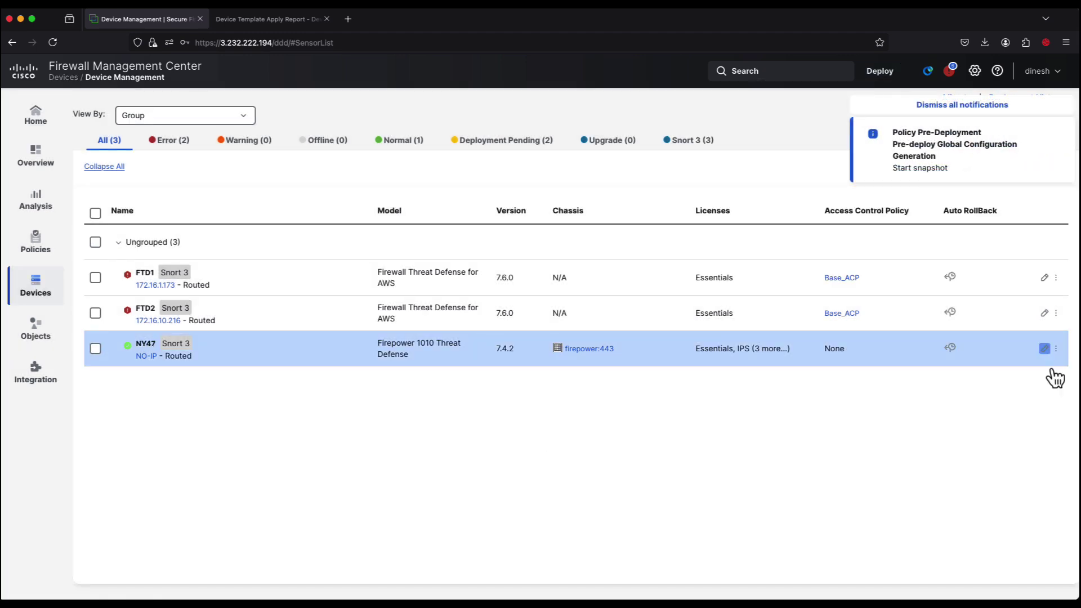
Step: Review NY47's interfaces, static routes, policy based routing rules and DHCP server pool
left_click(1045, 349)
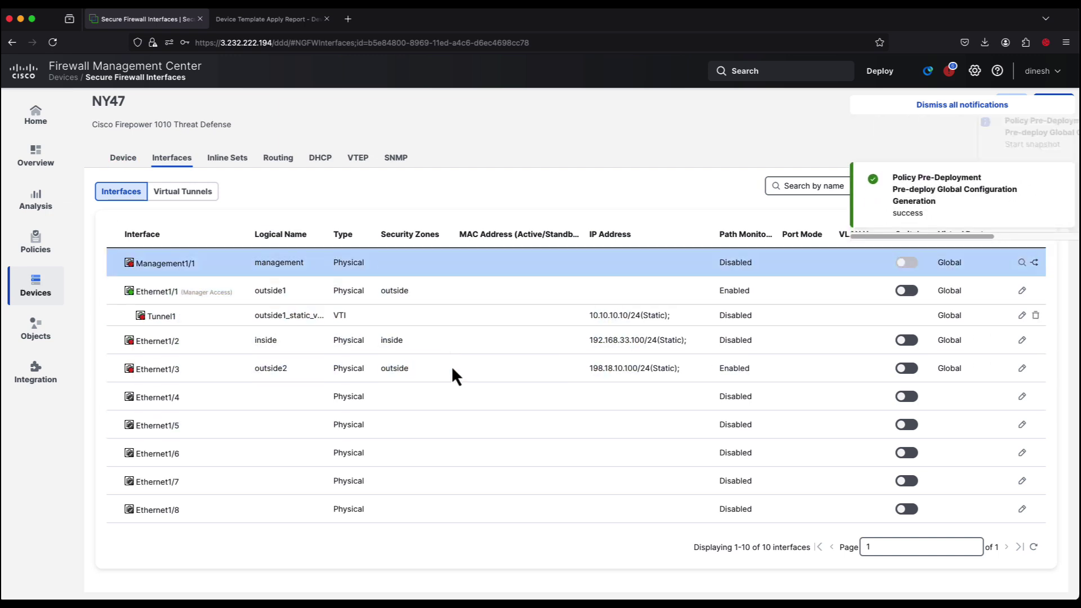
left_click(277, 160)
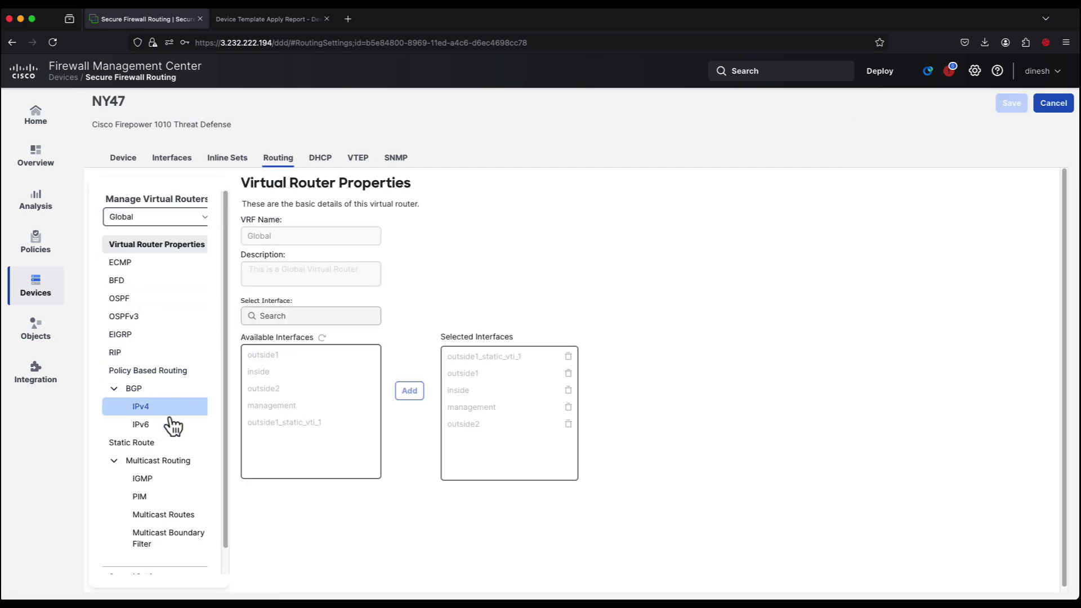
left_click(158, 445)
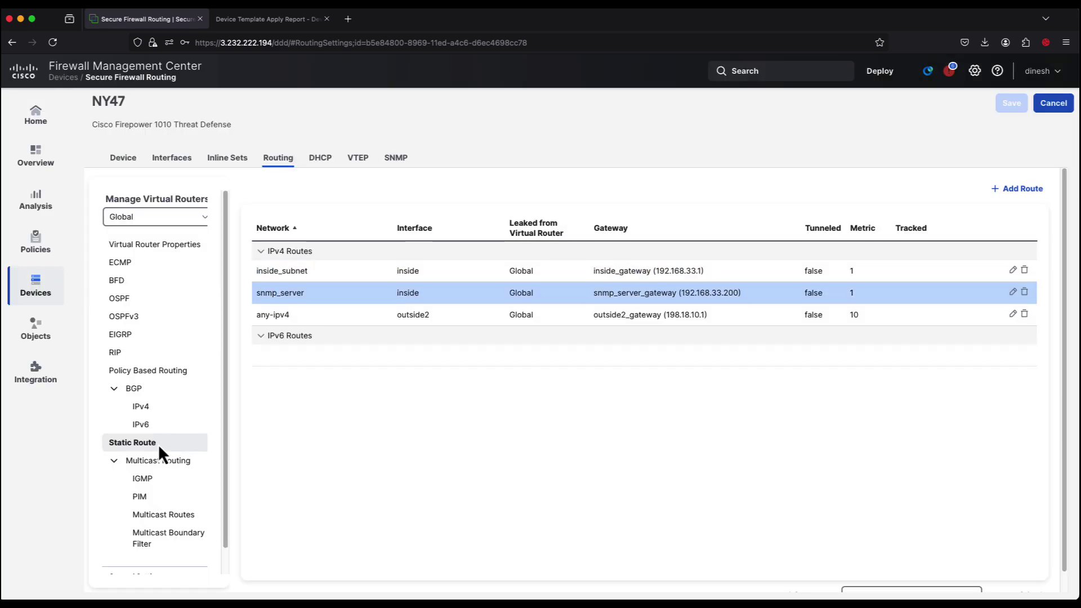
left_click(168, 371)
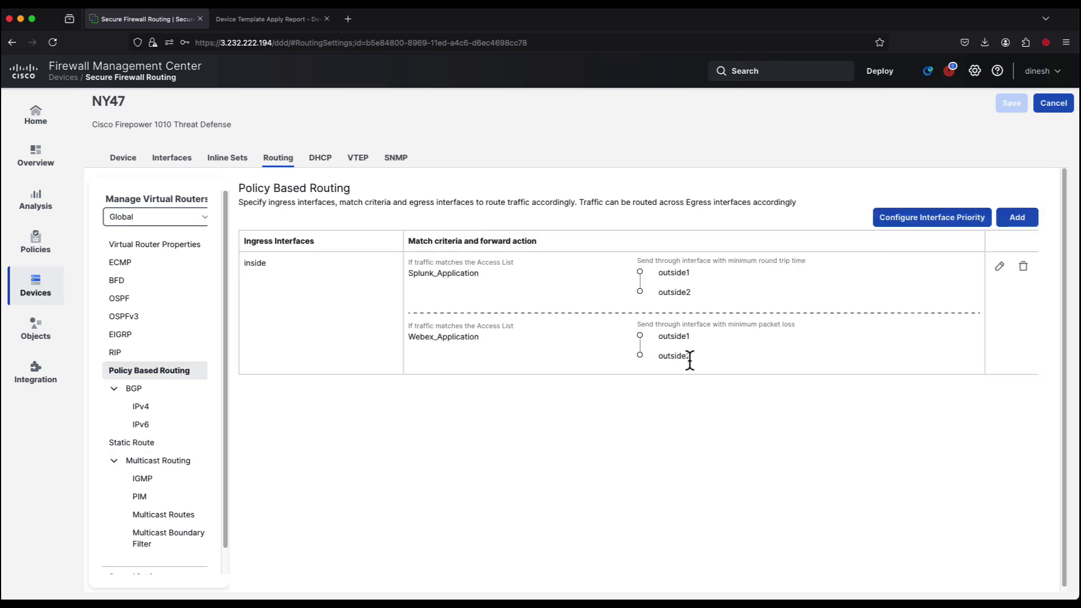
left_click(320, 158)
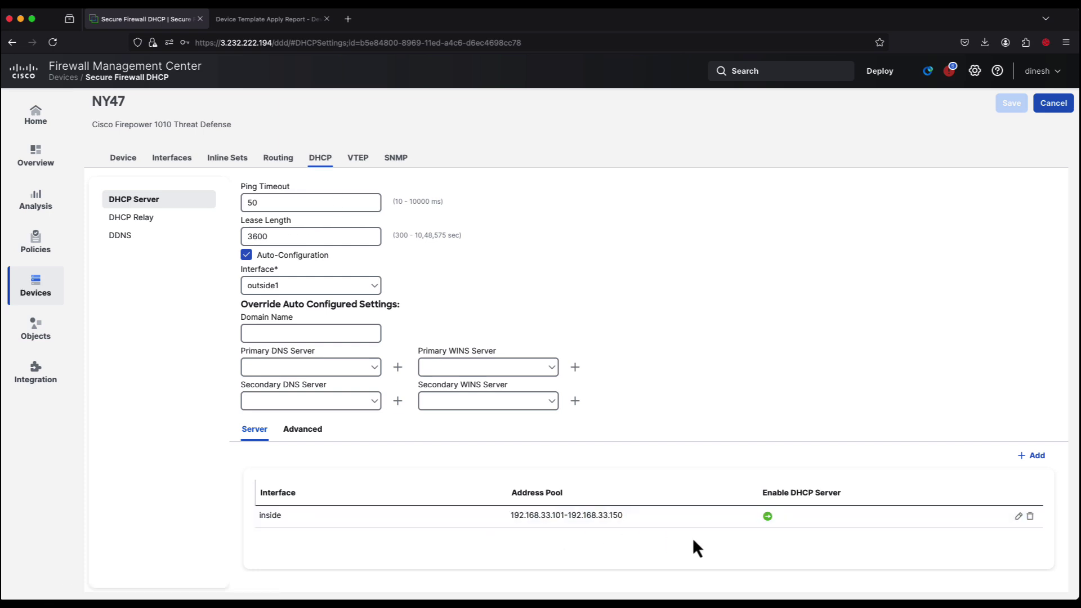
Step: Open the TOPO site-to-site VPN topology and check that NY47 is among its spokes
left_click(35, 284)
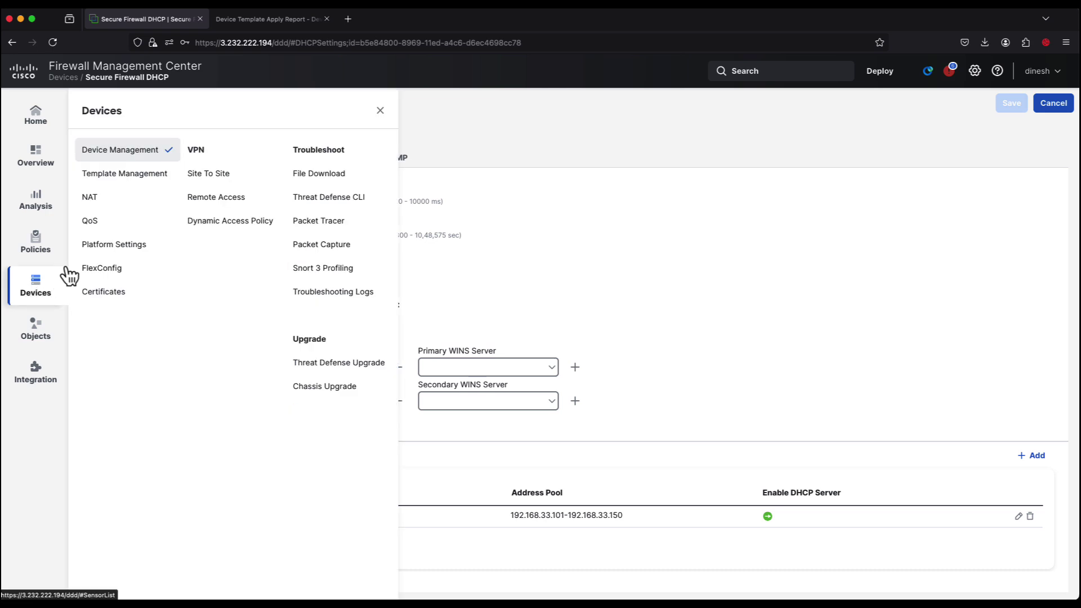
left_click(208, 177)
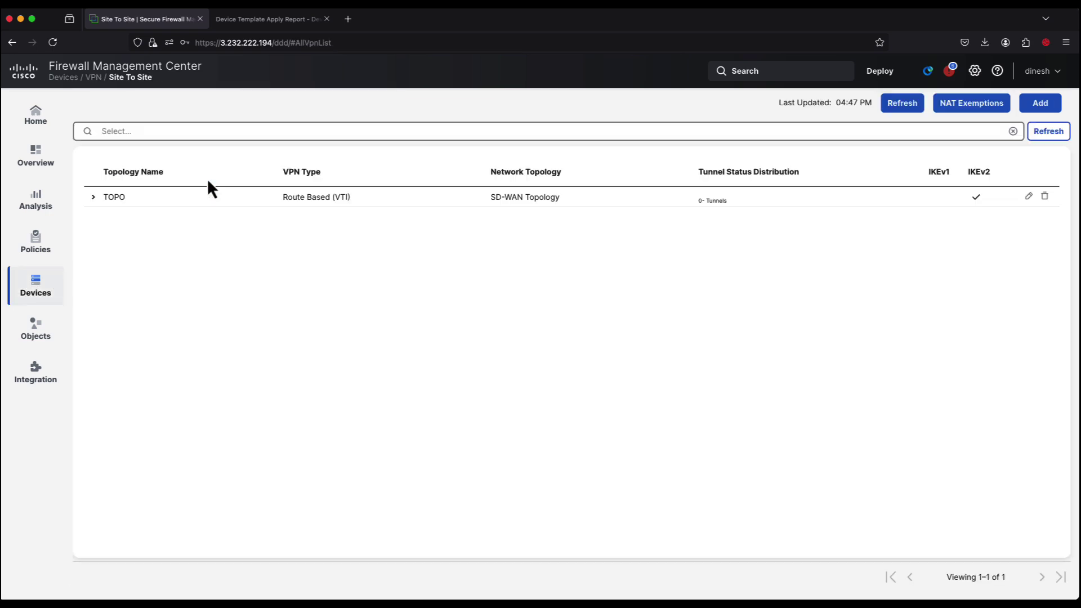
left_click(1029, 196)
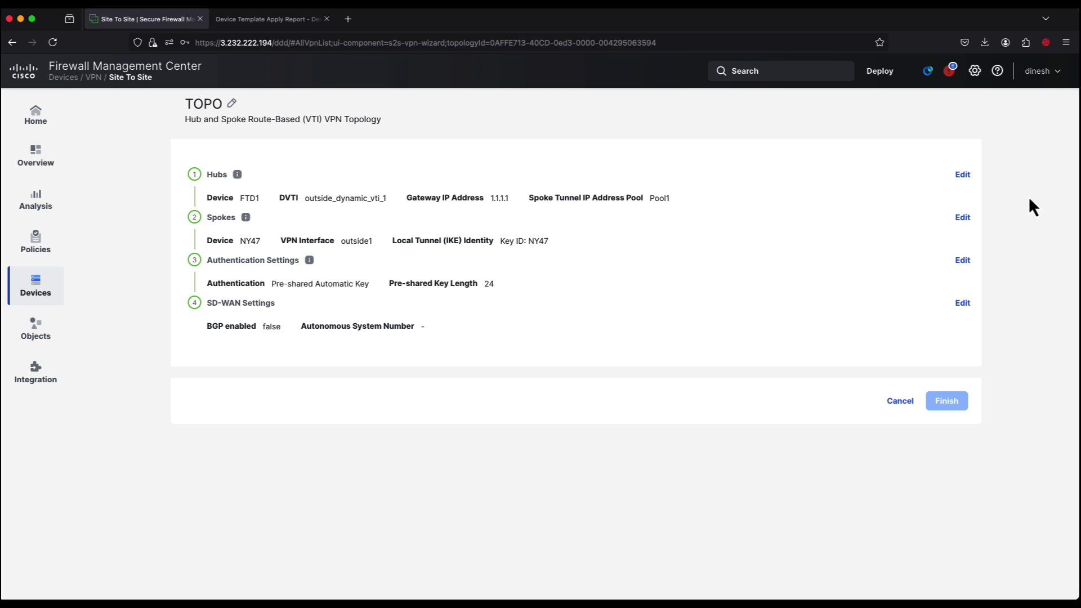
left_click(963, 217)
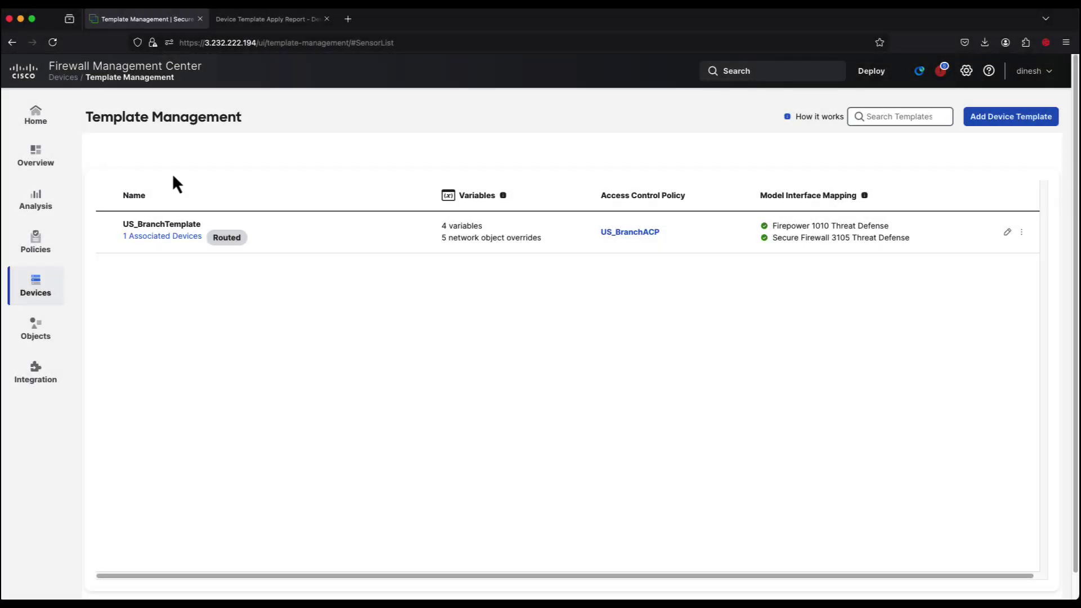
Step: Check US_BranchTemplate's associated devices, confirming NY47 is In Sync and the template is applied
left_click(1008, 232)
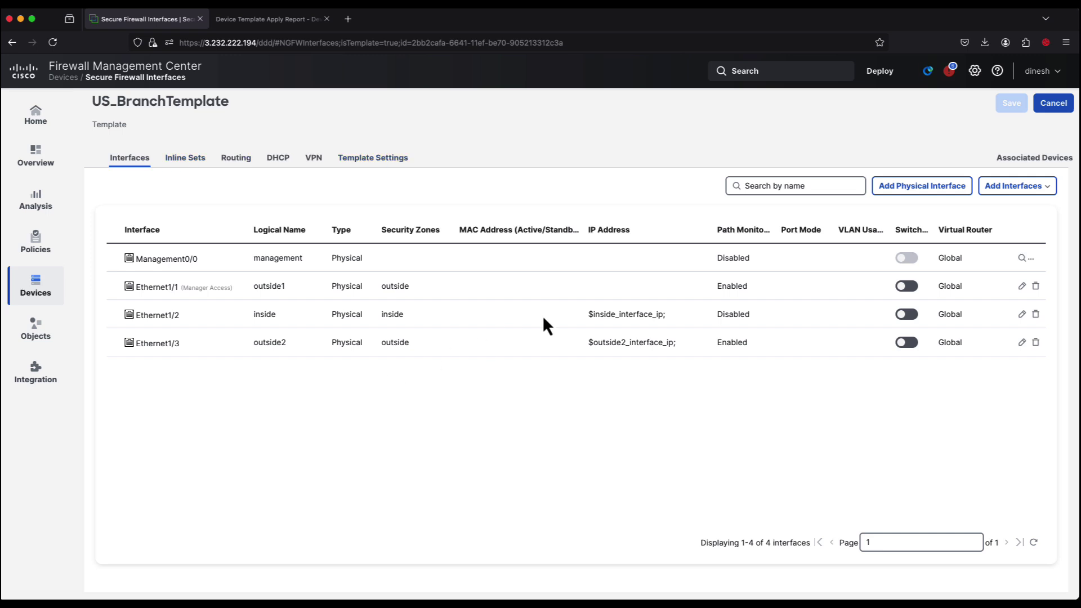
left_click(1034, 163)
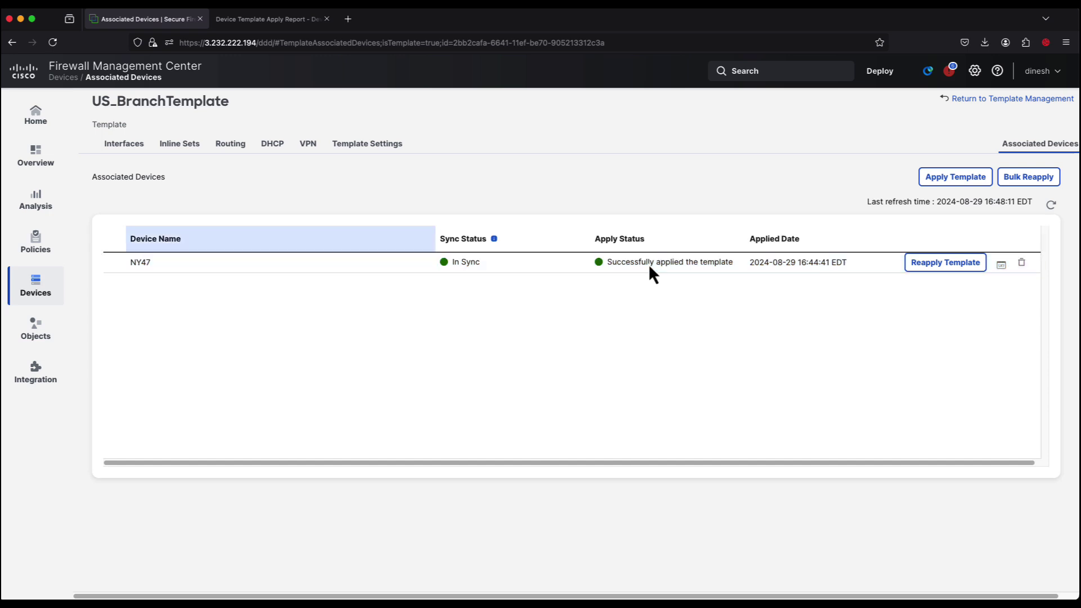
Step: Generate a device template named StandardBranchTemplate from NY47 in Device Management
mouse_move(37, 293)
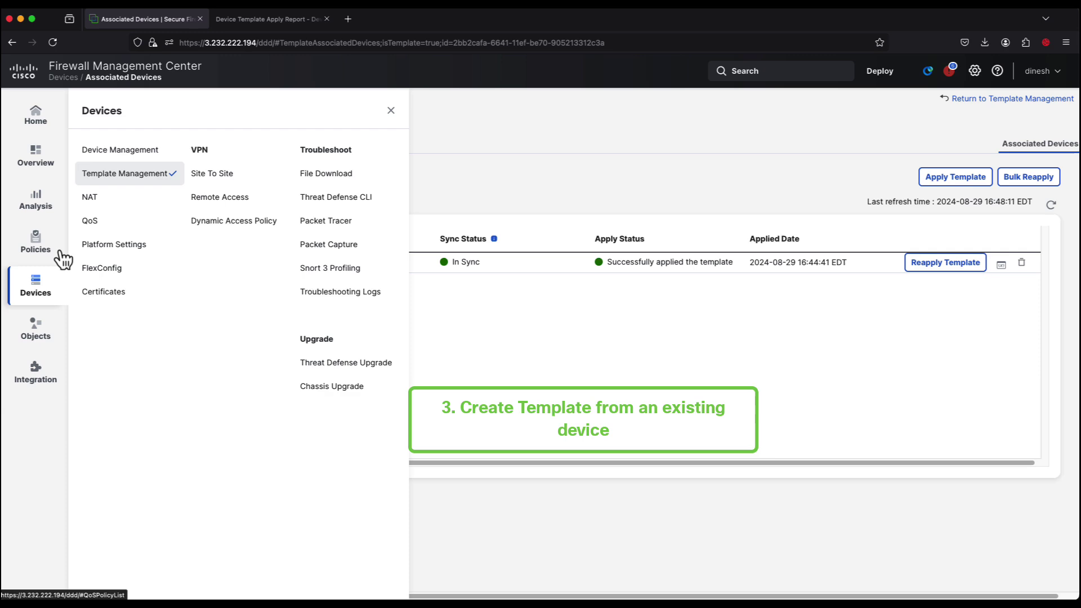
left_click(130, 153)
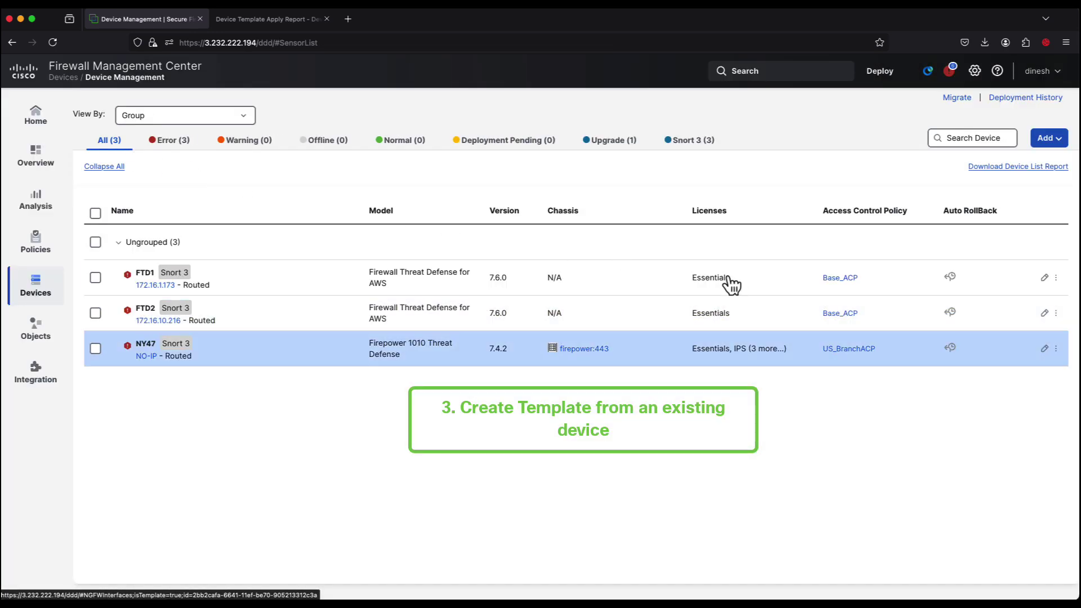
left_click(1057, 349)
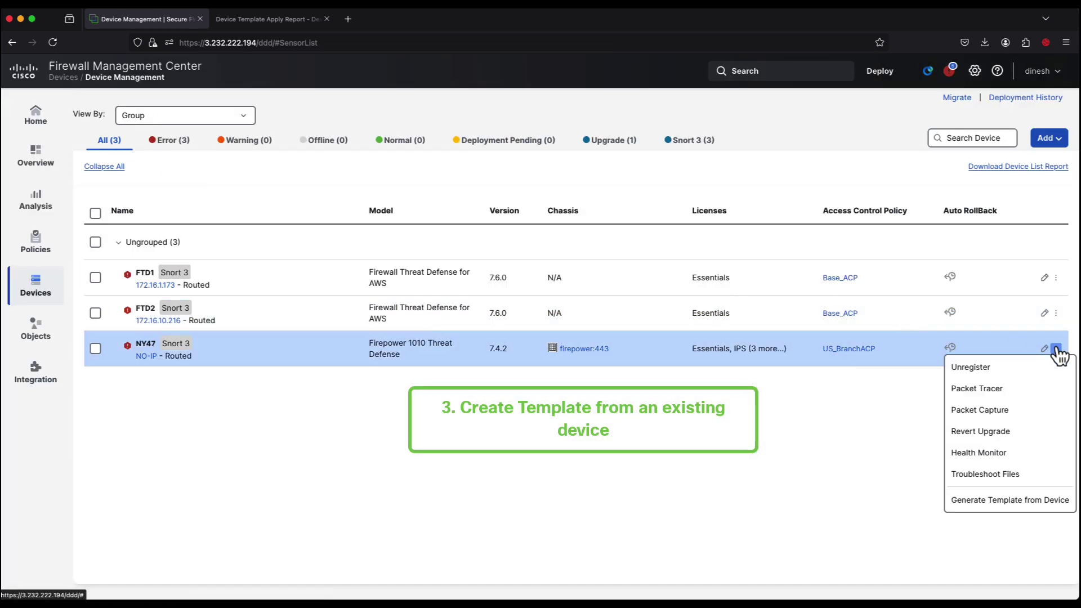
left_click(990, 501)
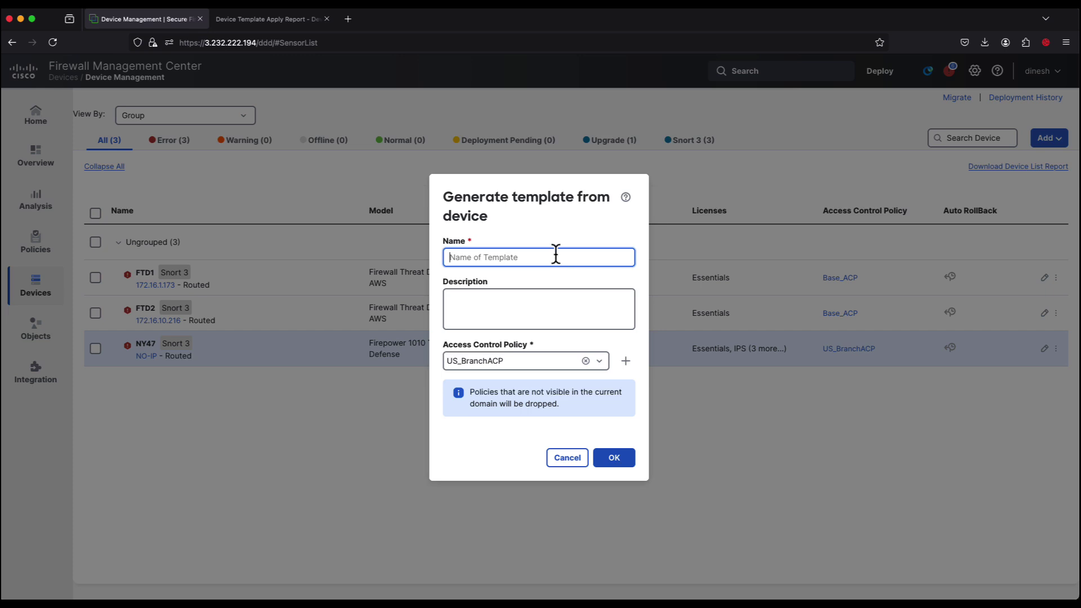
type("StandardBranchTemplate")
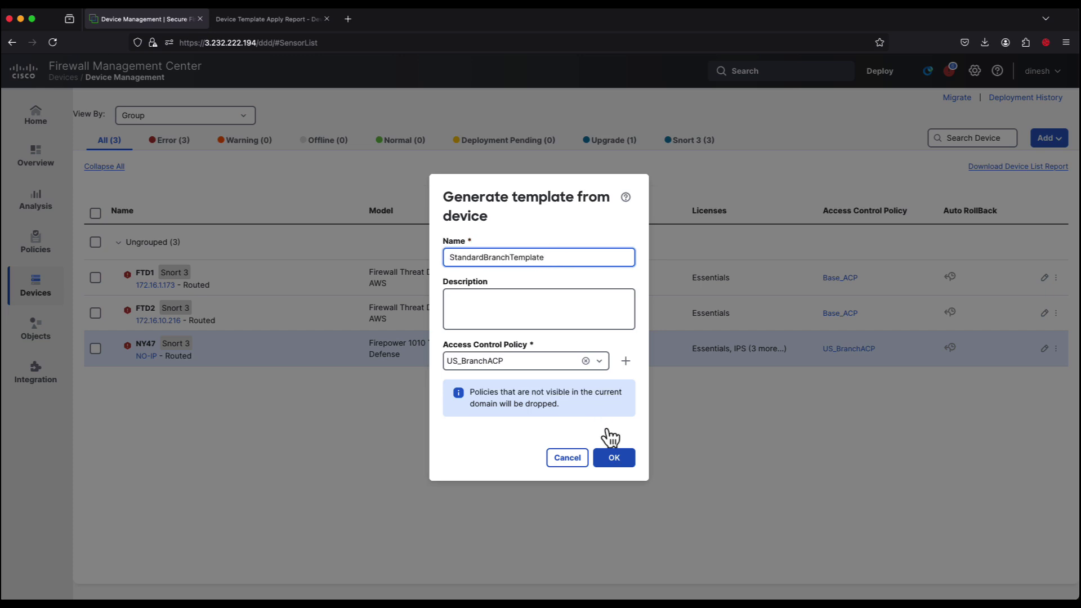
left_click(622, 459)
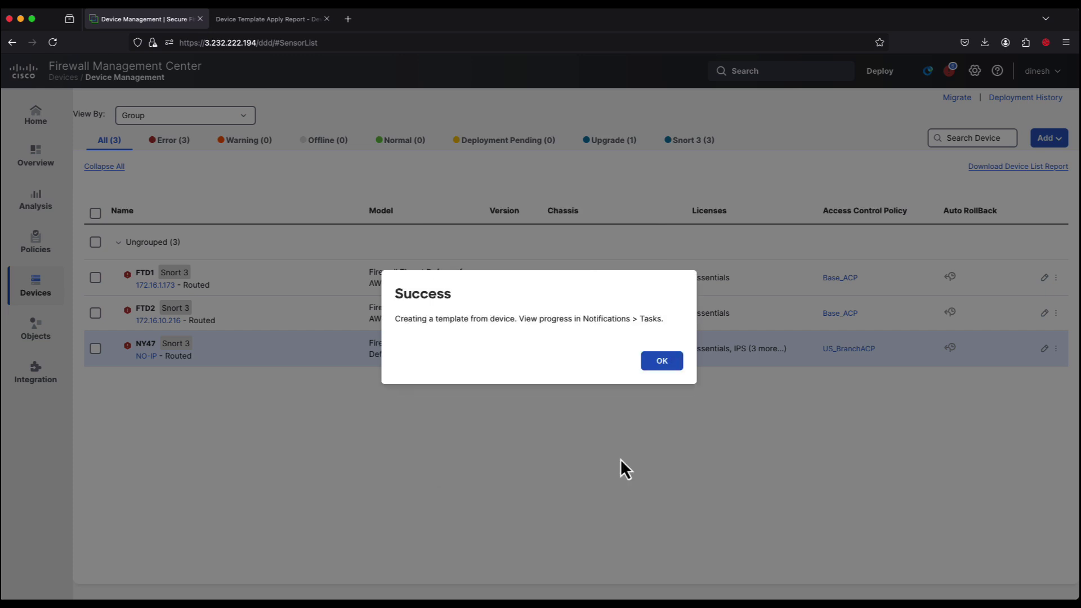
left_click(670, 363)
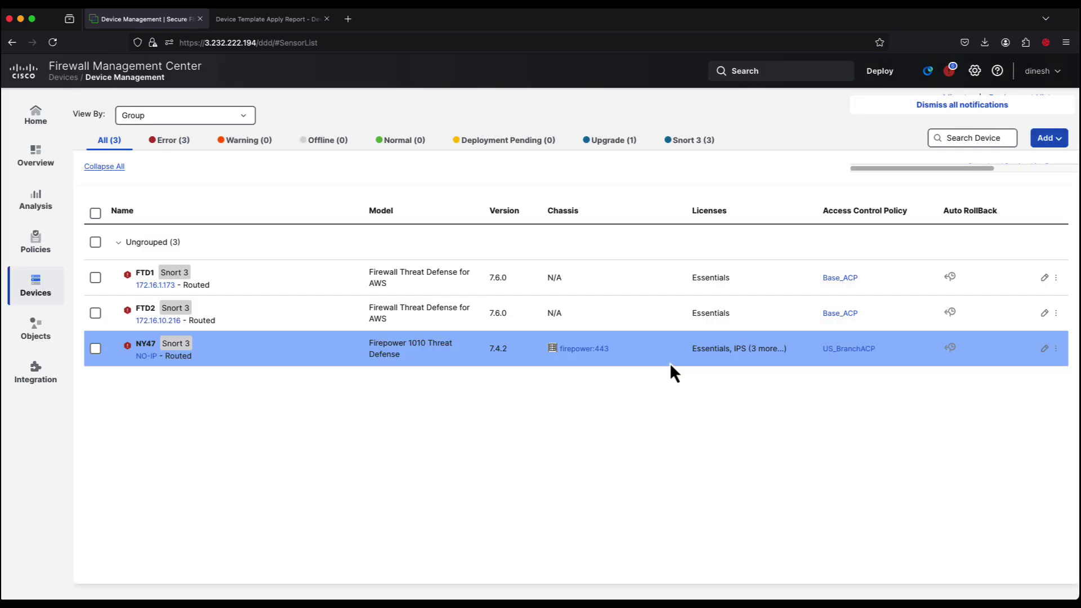
left_click(952, 76)
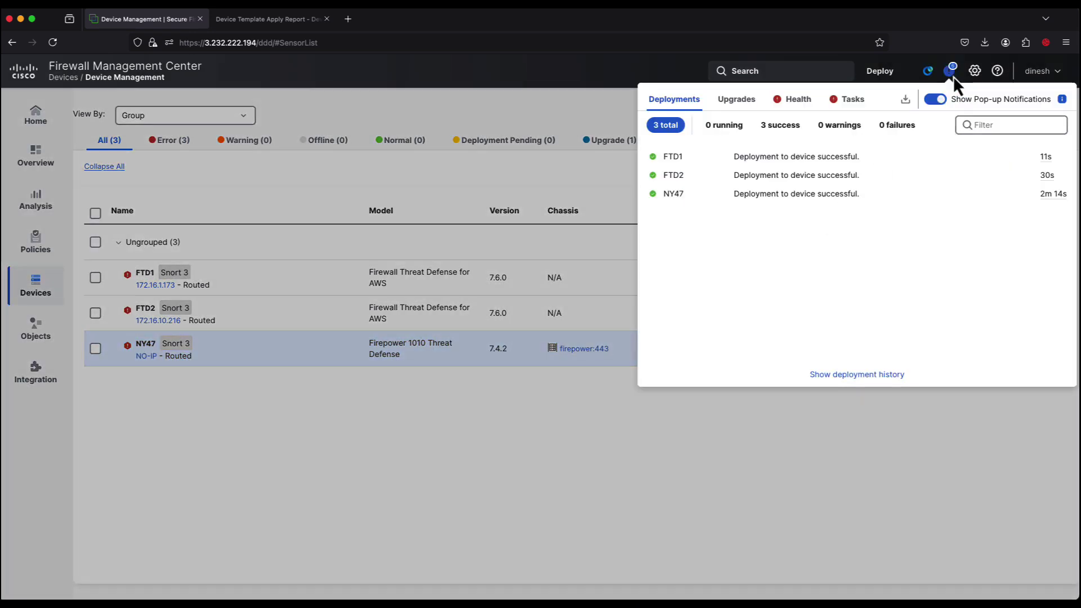
Step: Verify the Device Template Creation task succeeded, then list device templates in Template Management
left_click(853, 100)
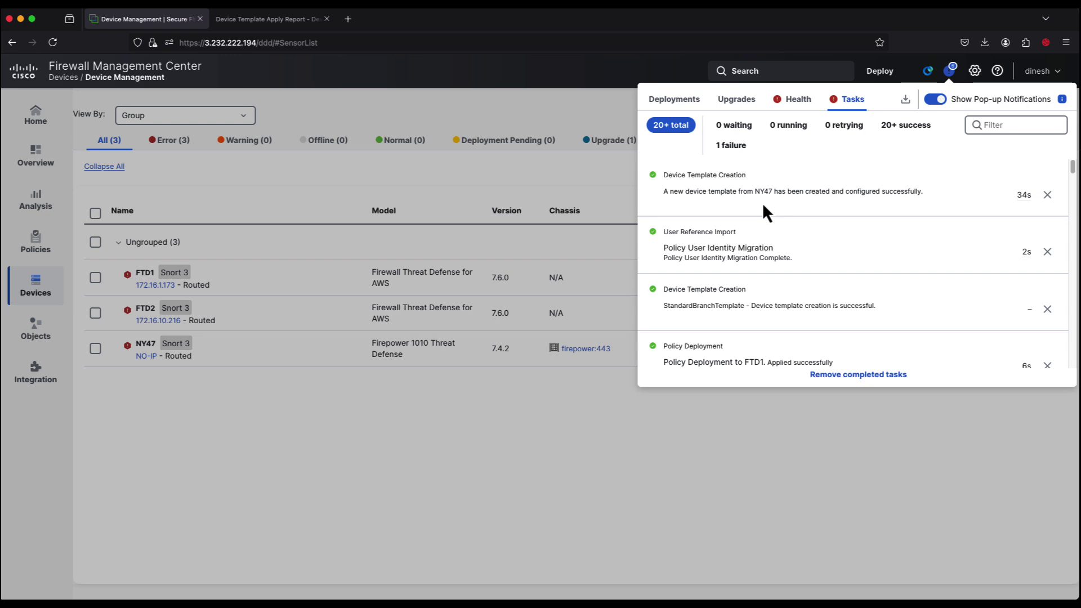
left_click(348, 424)
left_click(38, 286)
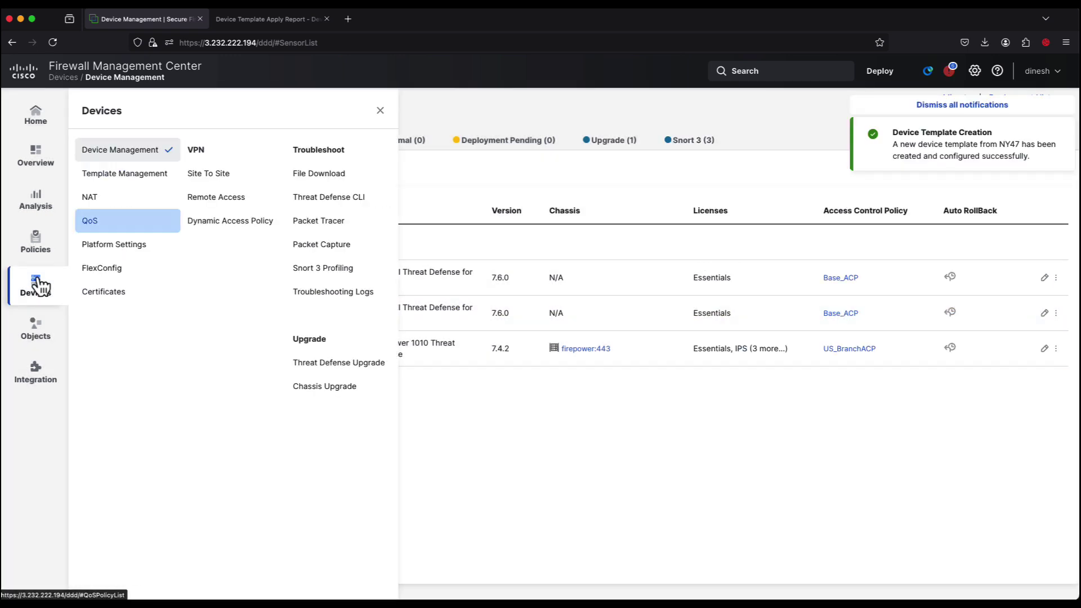
left_click(129, 174)
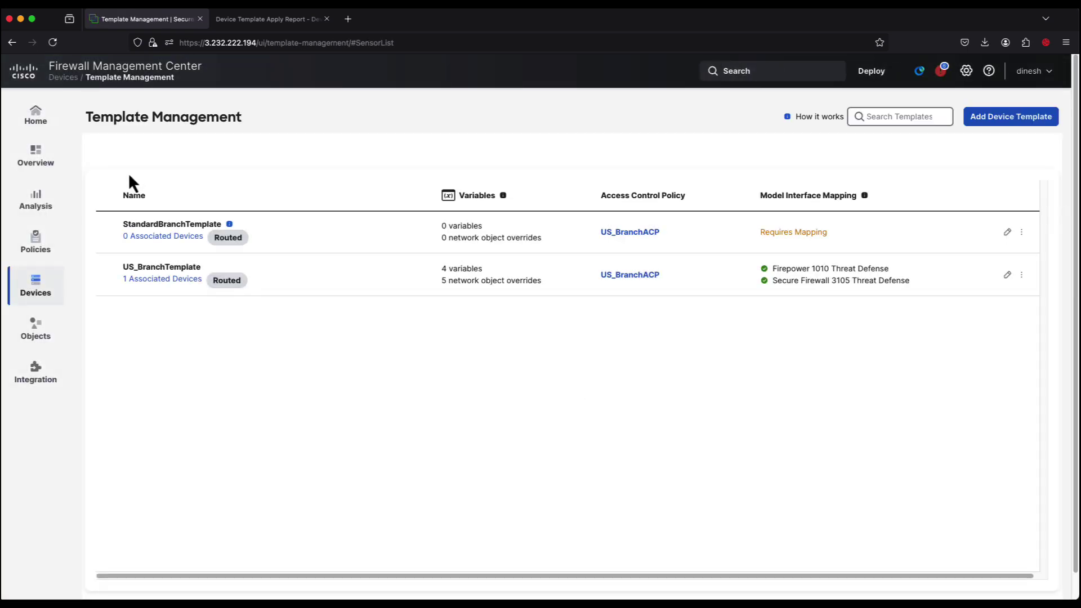